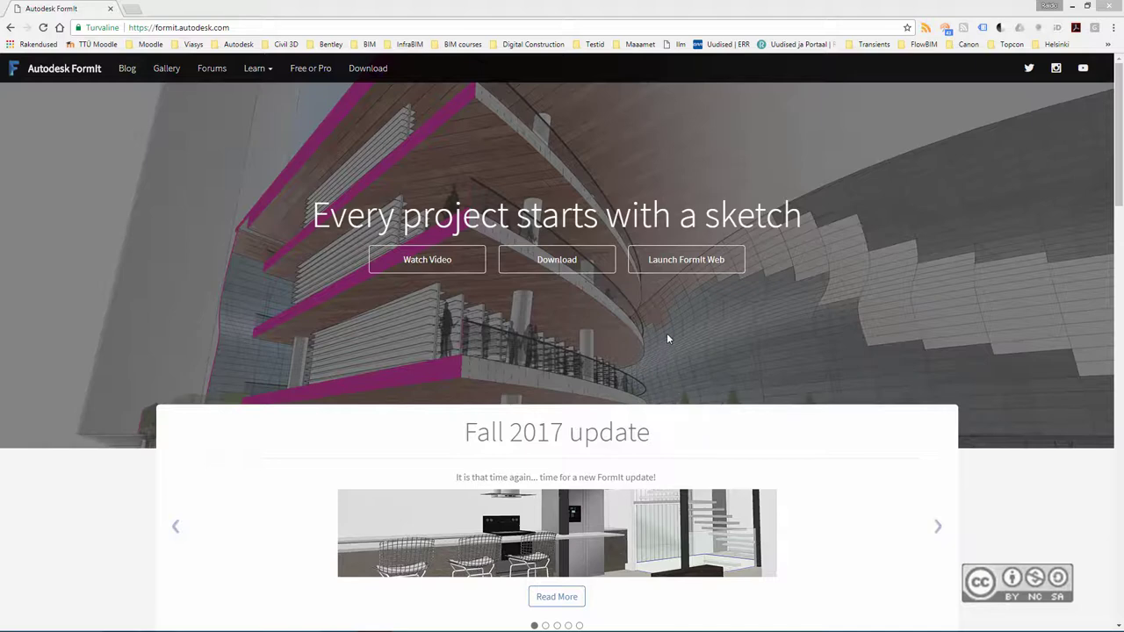
Step: Launch FormIt Web to get an empty Untitled Sketch on the ground grid
left_click(688, 265)
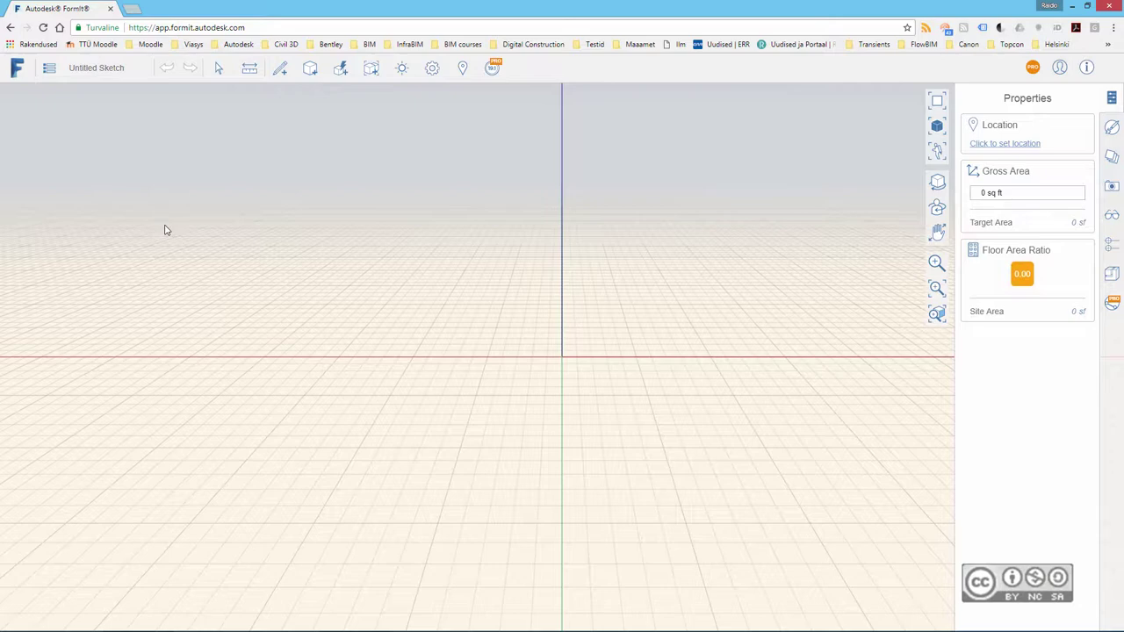
Step: Sign in to the Autodesk account with the account e-mail and password
left_click(1061, 71)
type("raid")
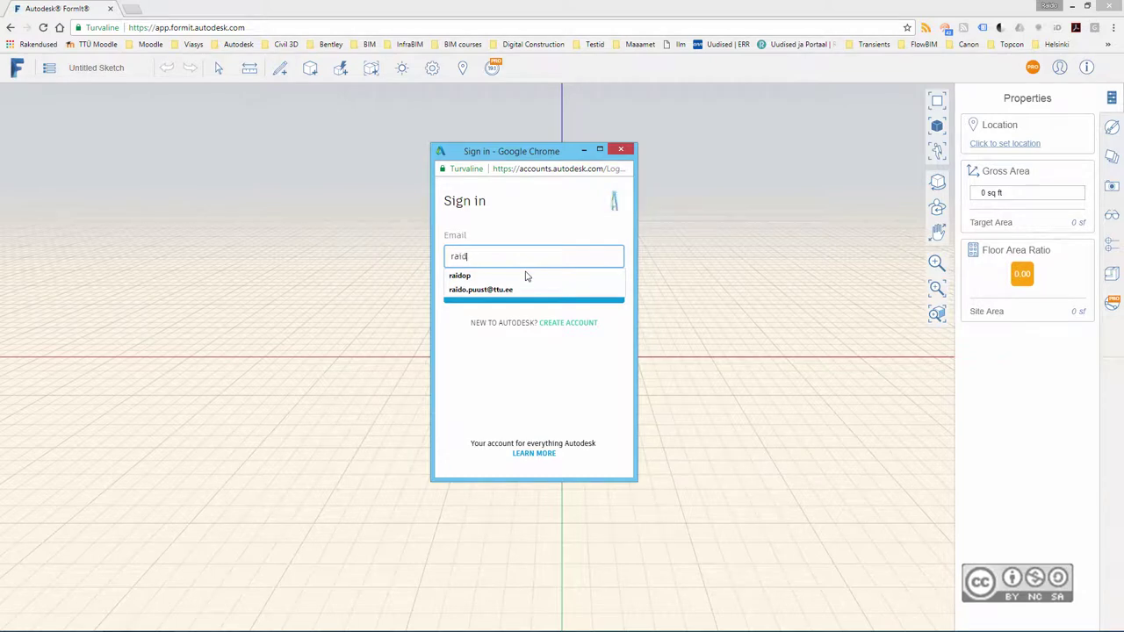
type("op")
left_click(536, 293)
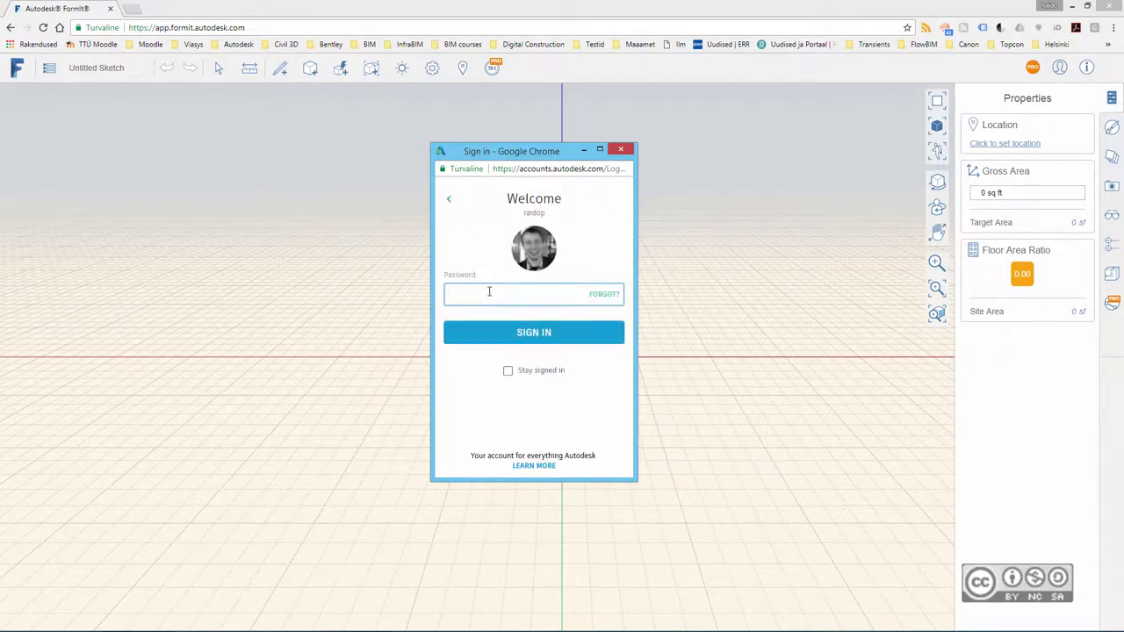
type("•••••••")
type("••")
left_click(525, 340)
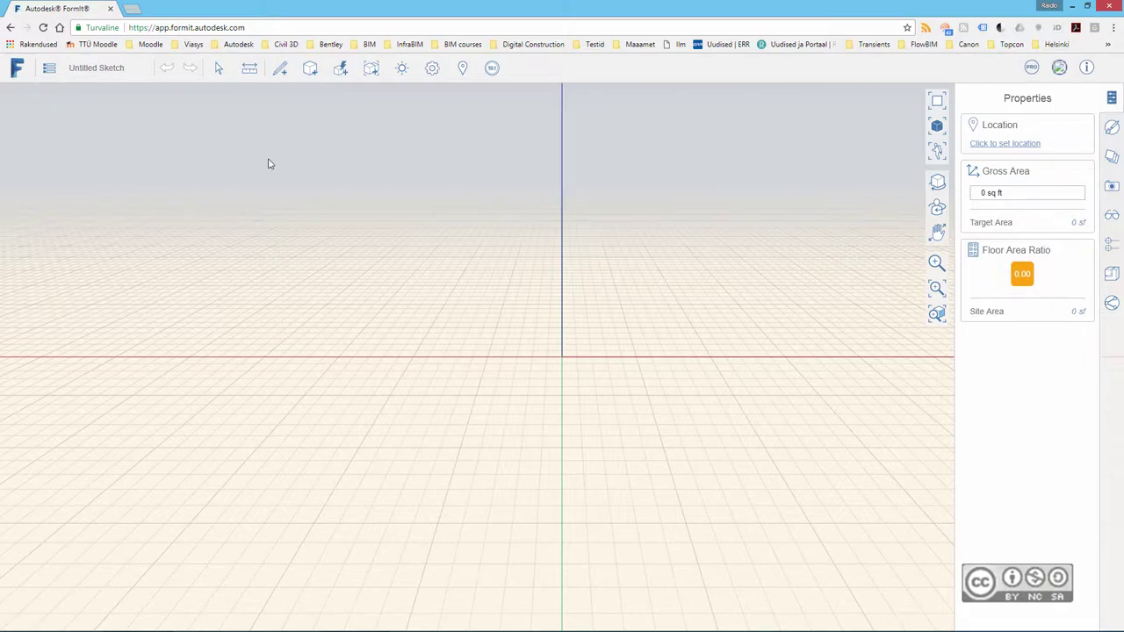
Step: Create a new sketch named 'Medical Center' and confirm the title
left_click(50, 73)
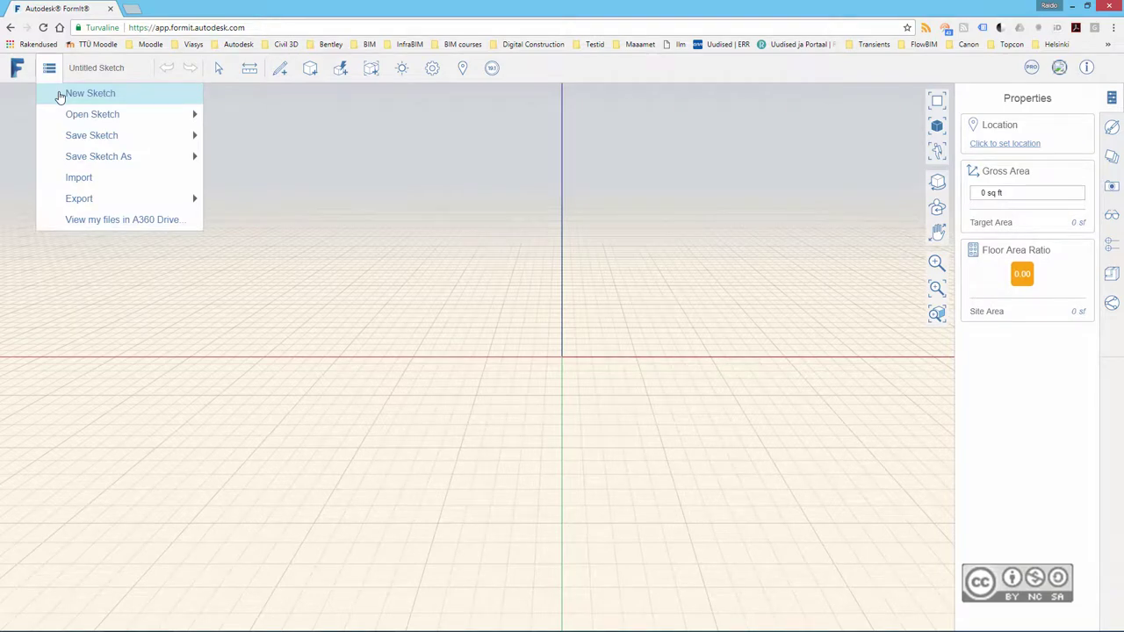
left_click(60, 97)
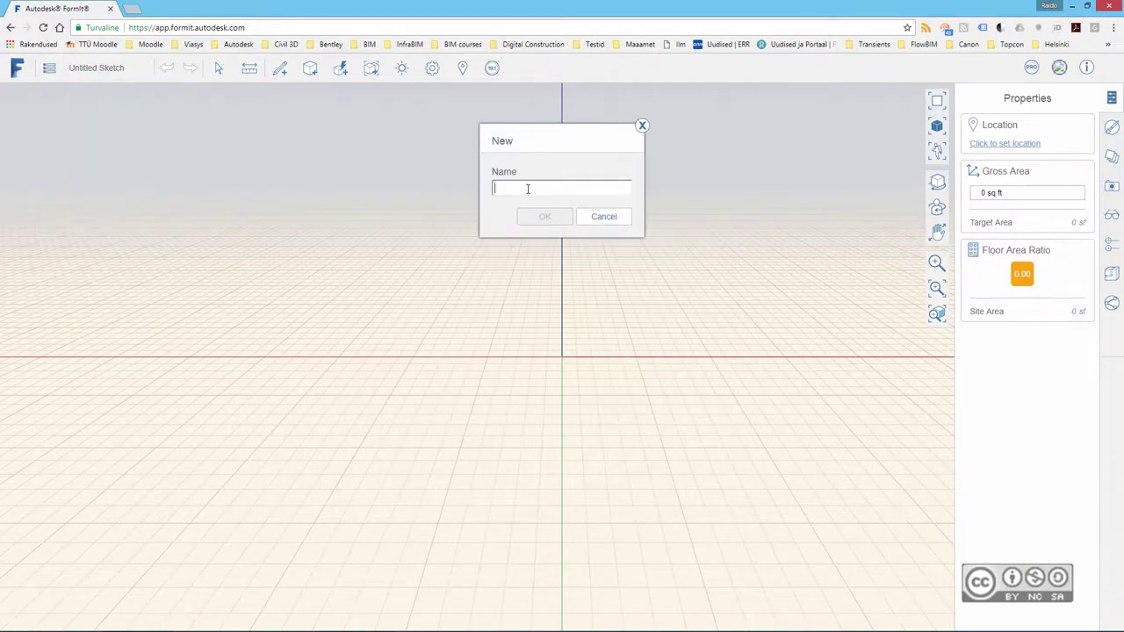
type("Medical Center")
left_click(547, 219)
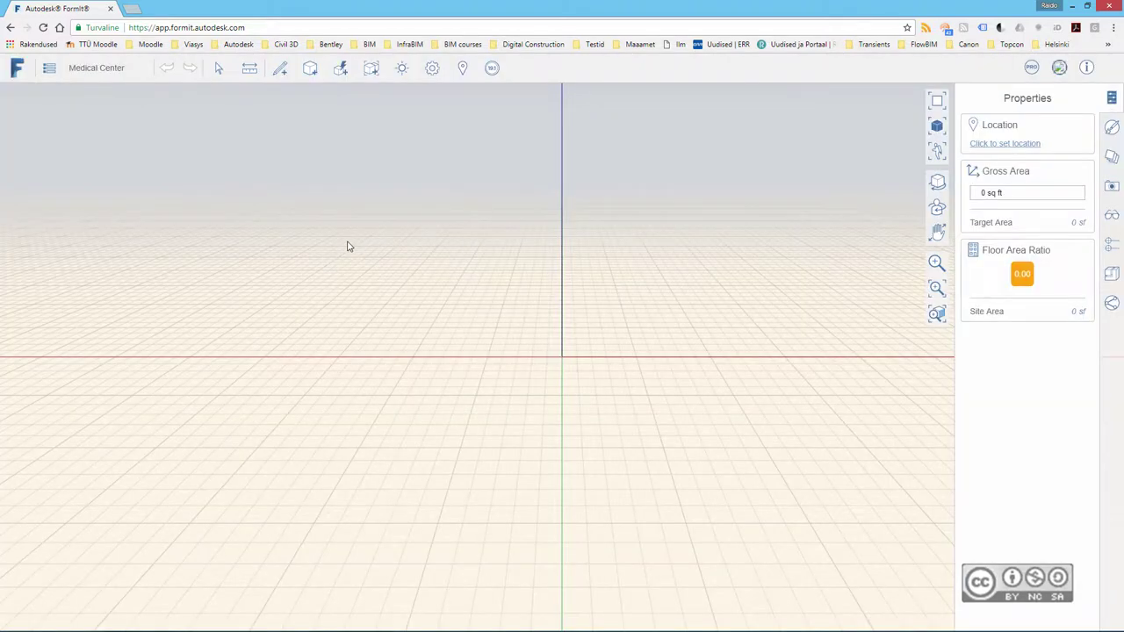
left_click(100, 71)
double_click(93, 69)
left_click(97, 121)
Step: Save the Medical Center sketch to A360 Drive from the main menu
left_click(50, 75)
mouse_move(91, 135)
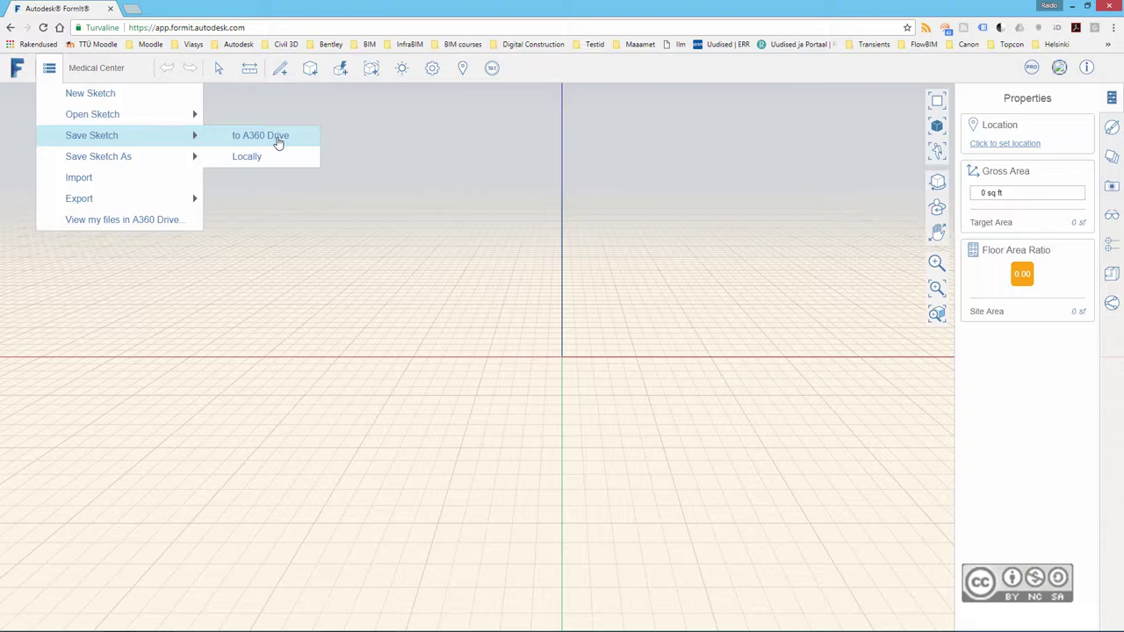
left_click(277, 141)
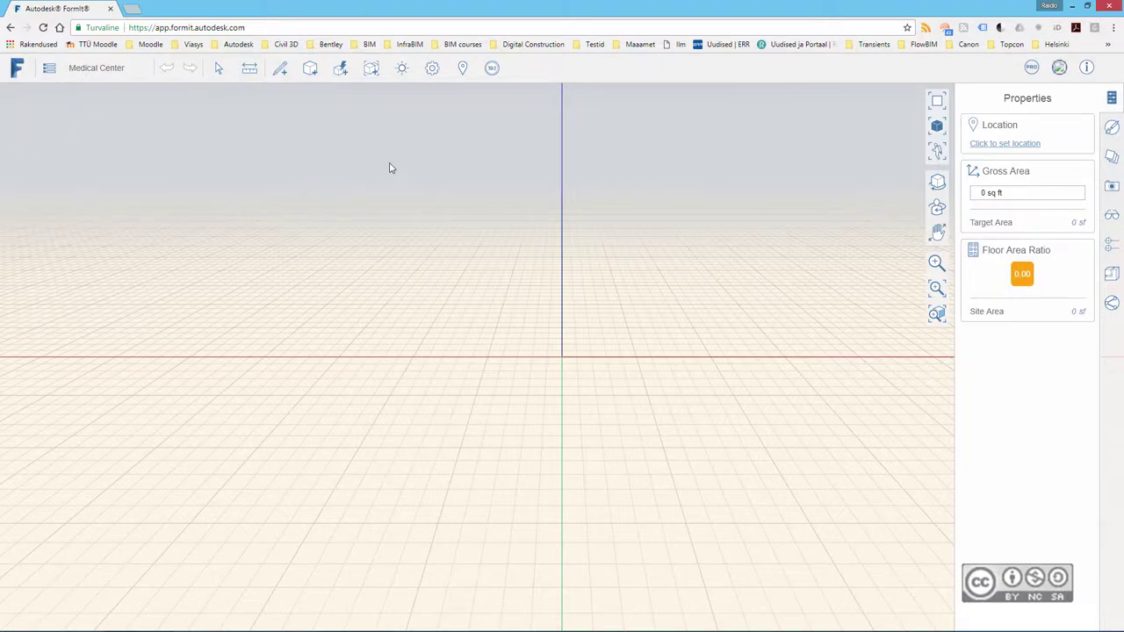
Step: Switch the sketch units to Metric (m) in Settings
left_click(433, 70)
mouse_move(466, 222)
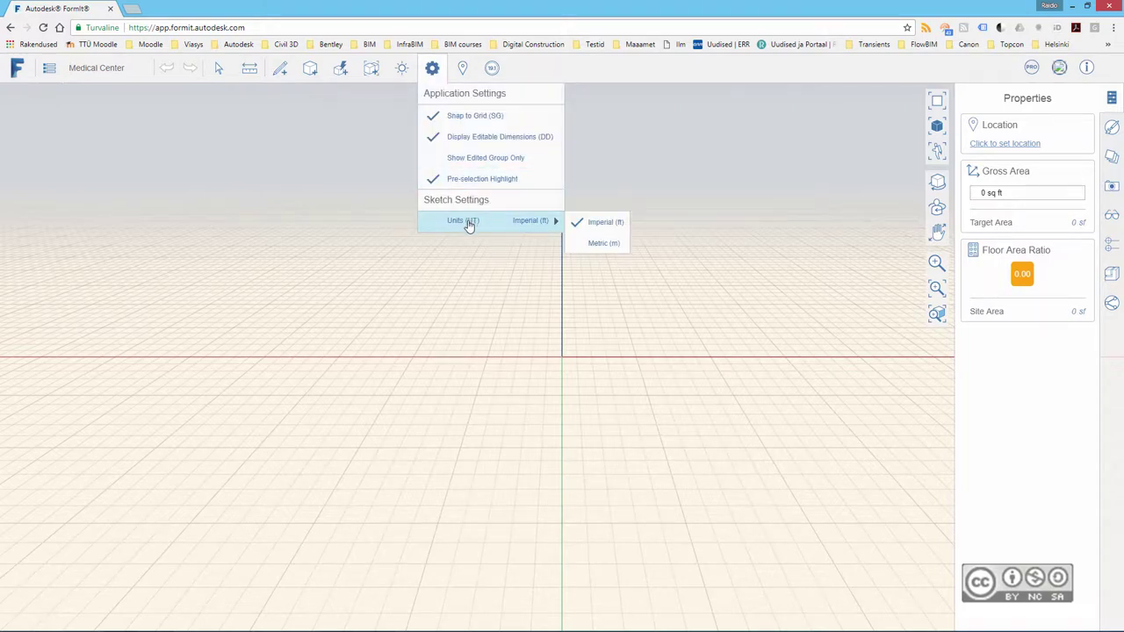
left_click(604, 244)
left_click(284, 166)
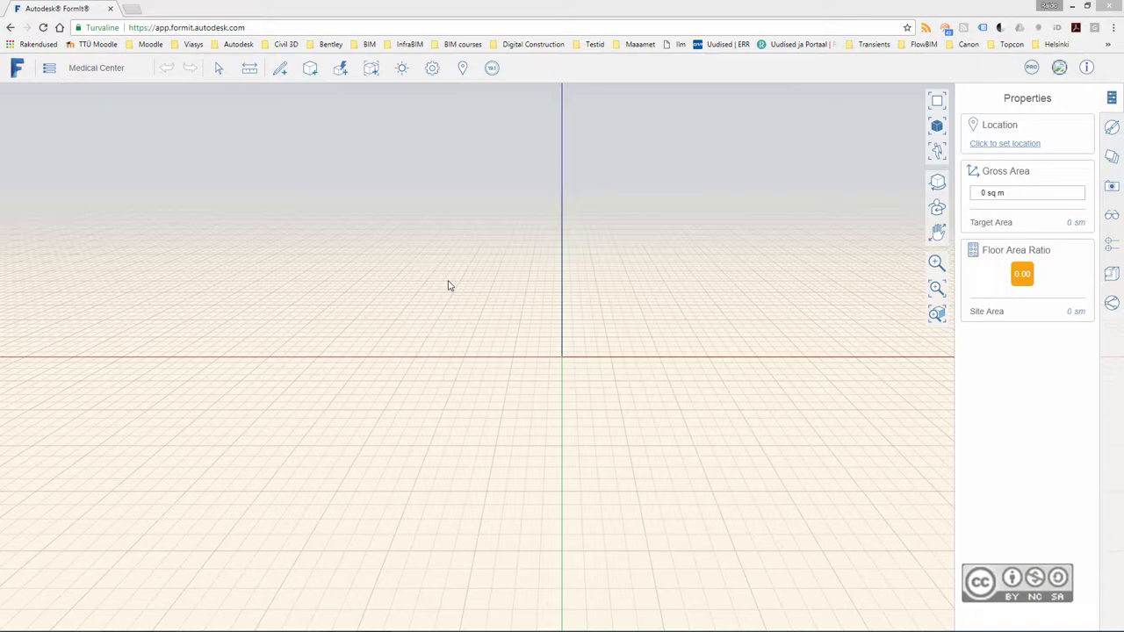
Step: Orbit the empty sketch to look down across the grid and axes
left_click(481, 317)
mouse_move(481, 316)
middle_mouse_down()
mouse_move(552, 325)
mouse_move(567, 270)
mouse_move(532, 267)
mouse_move(434, 296)
mouse_move(370, 290)
middle_mouse_up()
mouse_move(321, 291)
middle_mouse_down()
mouse_move(562, 311)
mouse_move(577, 276)
mouse_move(501, 268)
mouse_move(331, 301)
mouse_move(266, 296)
mouse_move(612, 316)
middle_mouse_up()
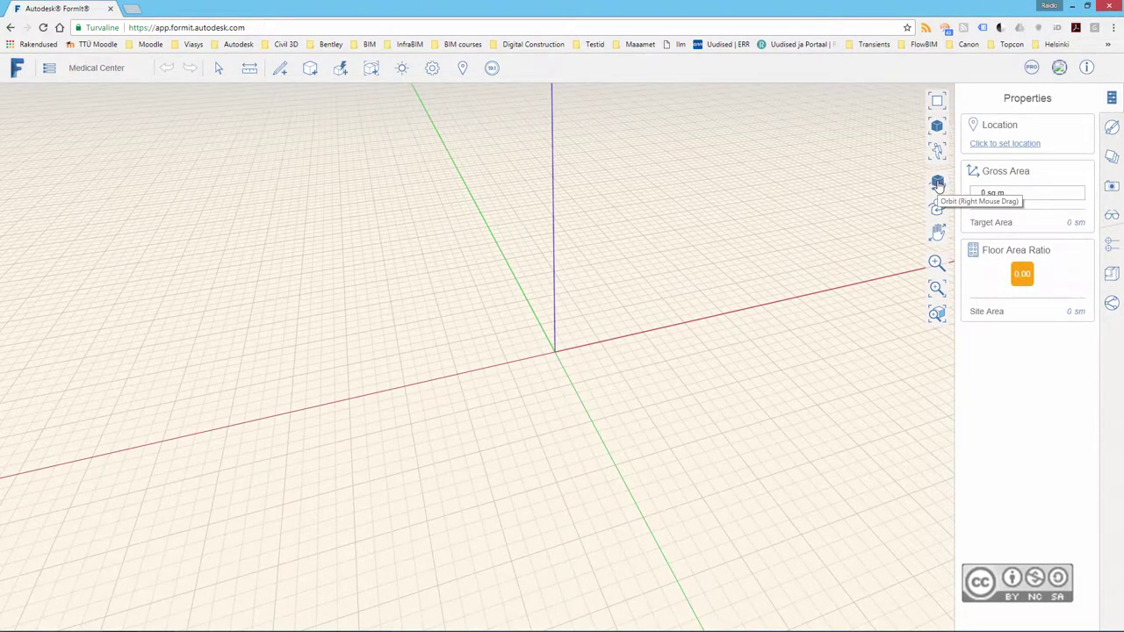
left_click(938, 183)
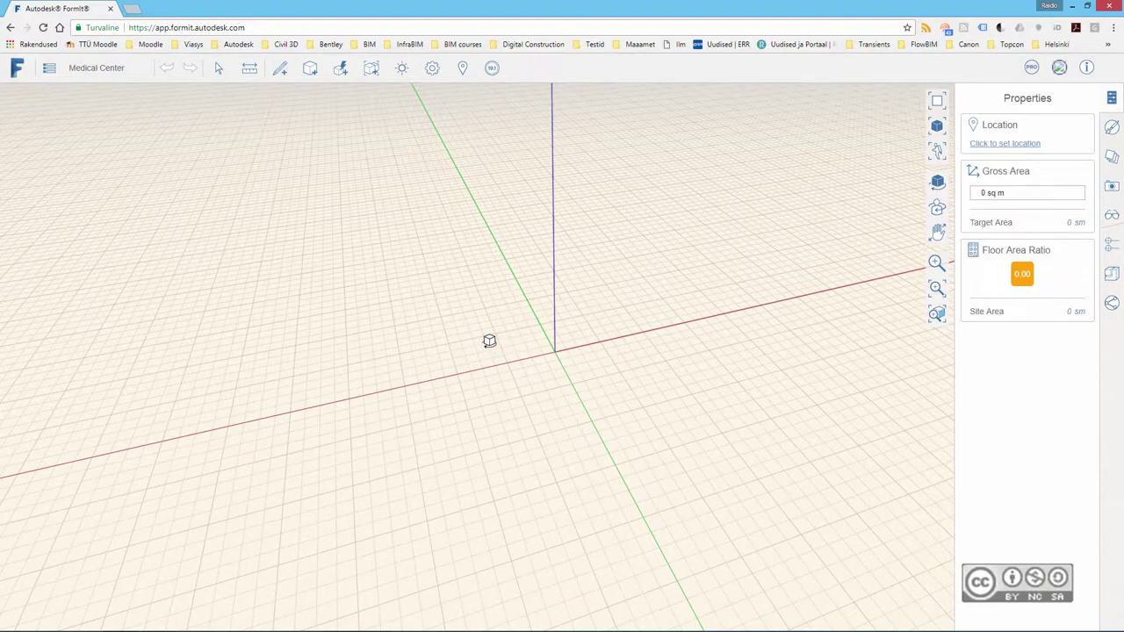
mouse_move(480, 319)
left_mouse_down()
mouse_move(427, 284)
mouse_move(361, 286)
mouse_move(571, 296)
mouse_move(658, 284)
mouse_move(668, 255)
mouse_move(421, 334)
left_mouse_up()
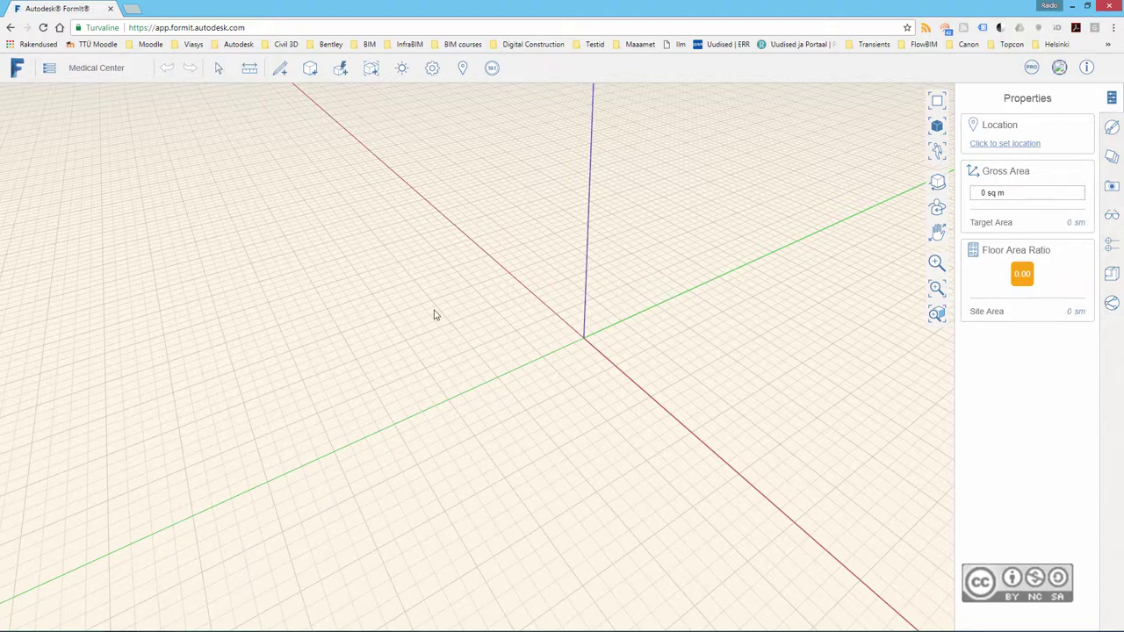
Step: Orbit and zoom to a low angle showing the horizon and sky beyond the grid
scroll(406, 252, "down", 2)
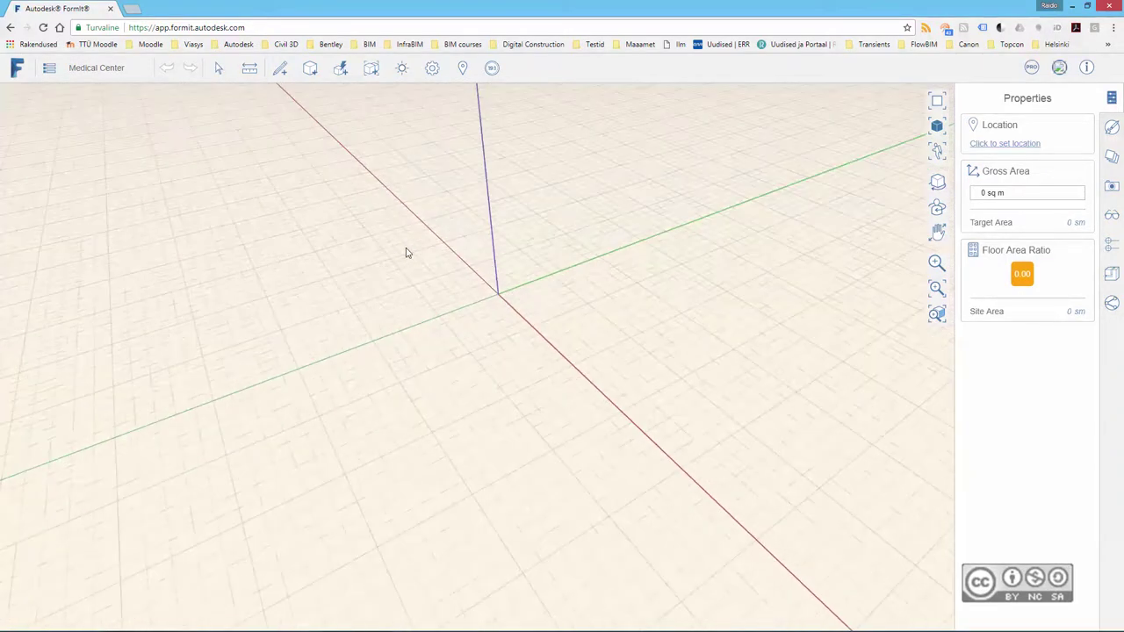
middle_click_drag(472, 282, 475, 235)
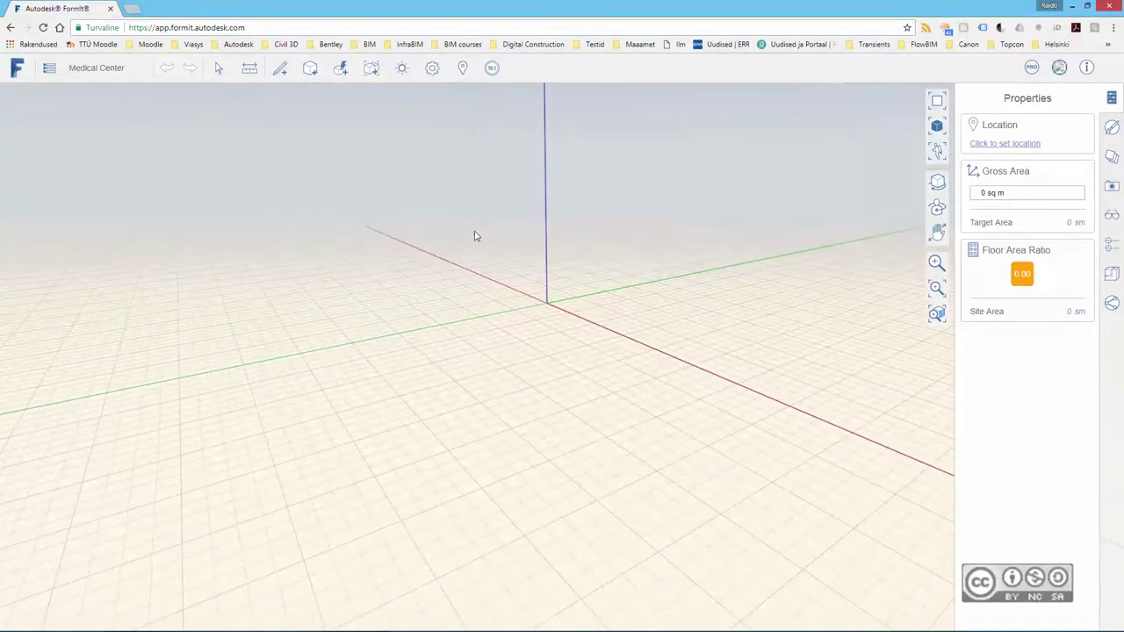
scroll(473, 238, "down", 1)
scroll(473, 238, "up", 2)
scroll(473, 238, "down", 1)
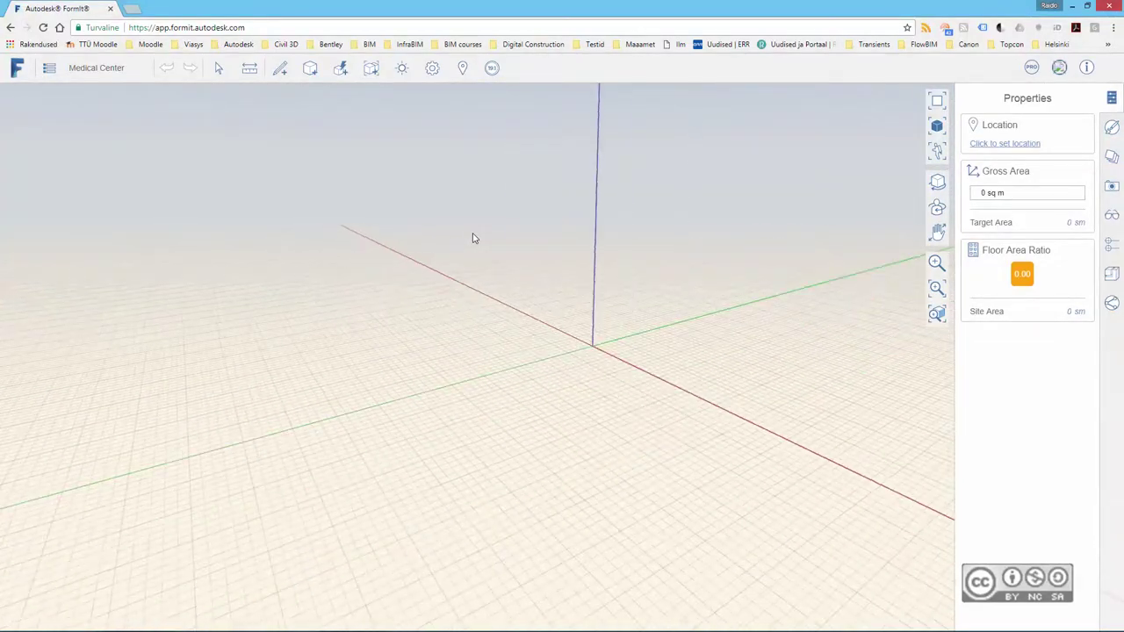
mouse_move(545, 304)
middle_mouse_down()
mouse_move(784, 310)
mouse_move(508, 304)
middle_mouse_up()
scroll(507, 304, "up", 2)
scroll(507, 304, "down", 1)
scroll(508, 304, "down", 1)
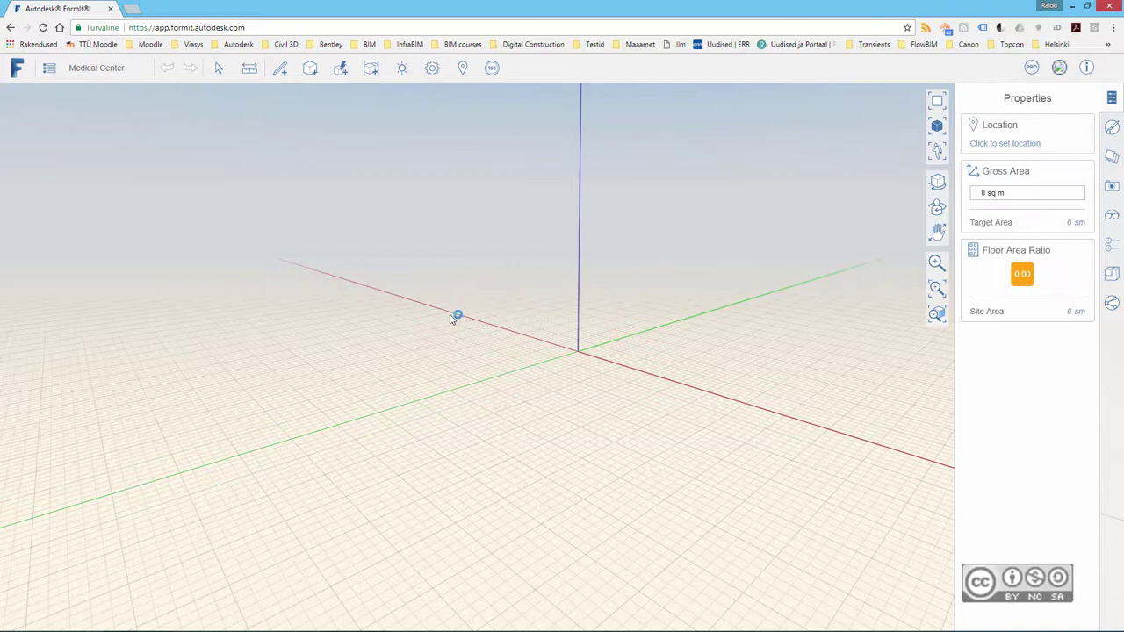
mouse_move(474, 321)
middle_mouse_down()
mouse_move(314, 339)
mouse_move(226, 328)
mouse_move(384, 351)
mouse_move(652, 321)
mouse_move(354, 406)
mouse_move(251, 326)
mouse_move(231, 339)
mouse_move(226, 369)
mouse_move(688, 344)
mouse_move(750, 354)
middle_mouse_up()
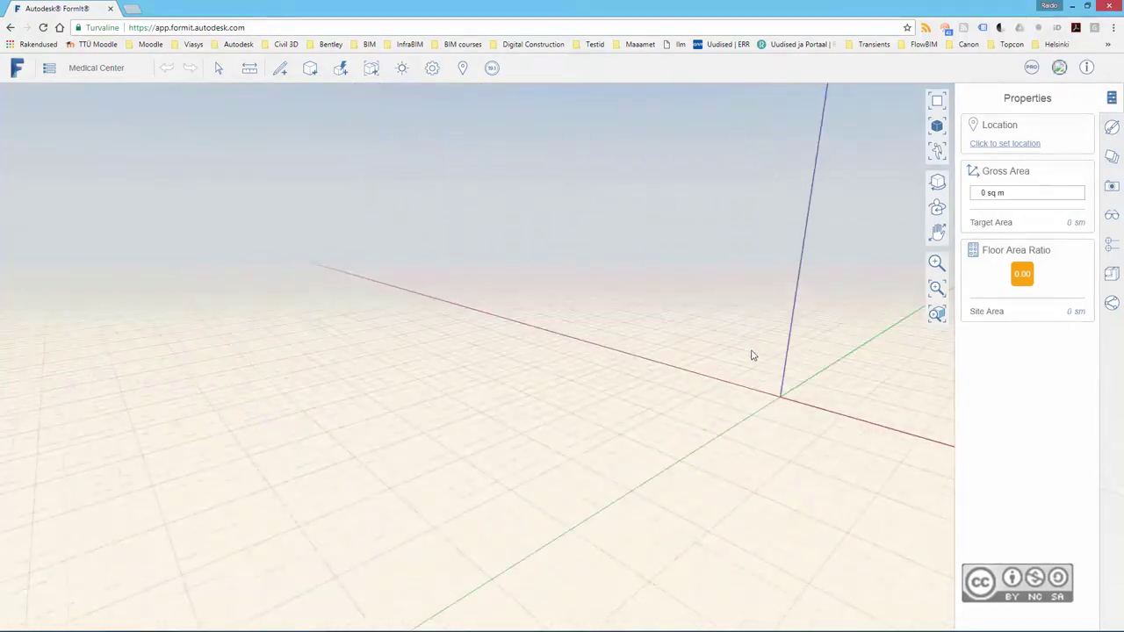
mouse_move(653, 346)
middle_mouse_down()
mouse_move(361, 346)
mouse_move(492, 349)
middle_mouse_up()
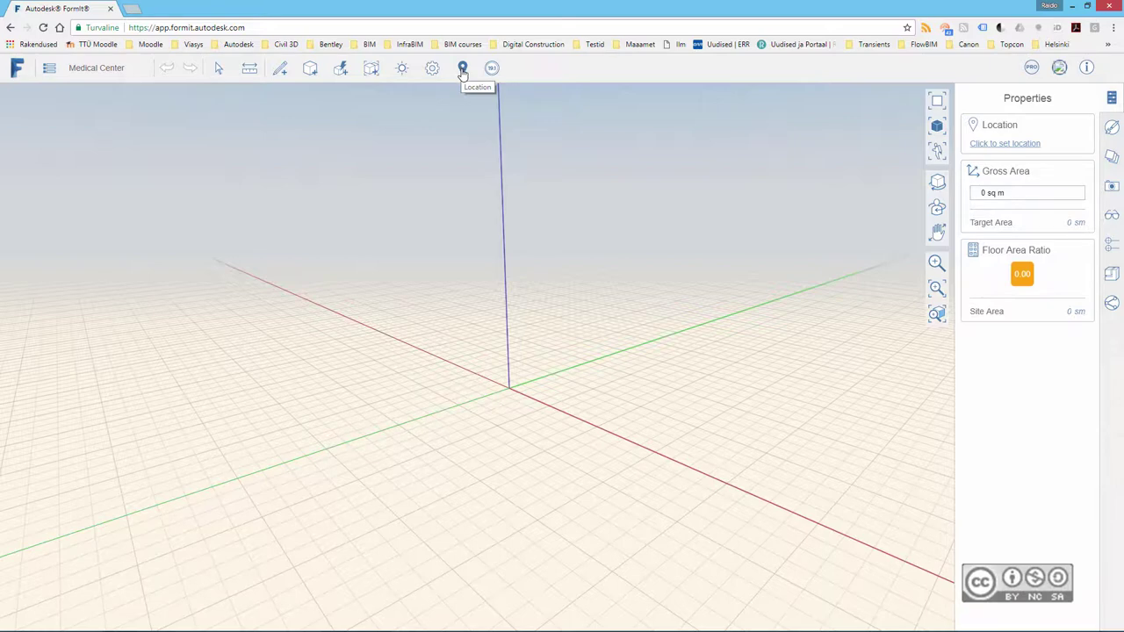
Step: Search the location map for 'Senate Ave, Harrisburg, PA' to pin the Camp Hill site
left_click(463, 68)
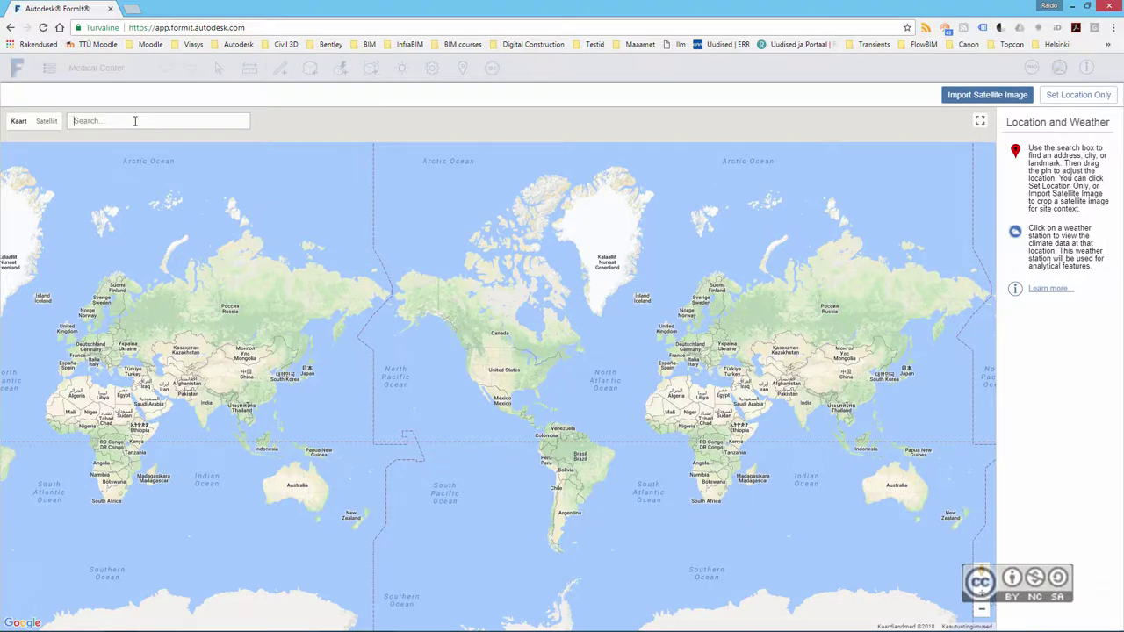
type("Senate ")
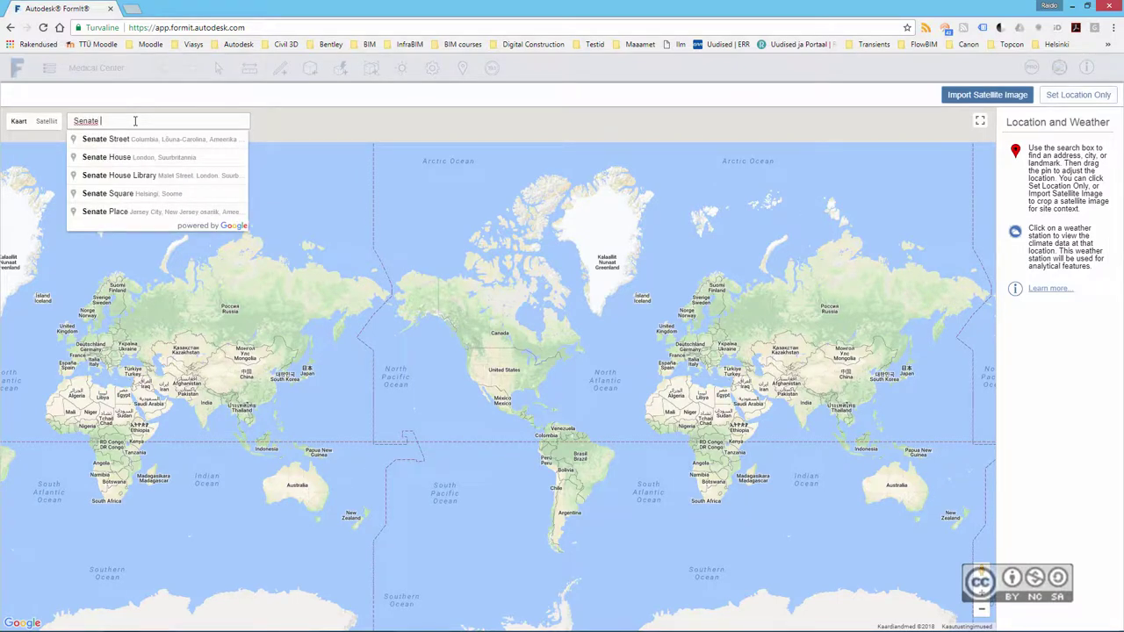
type("Ave")
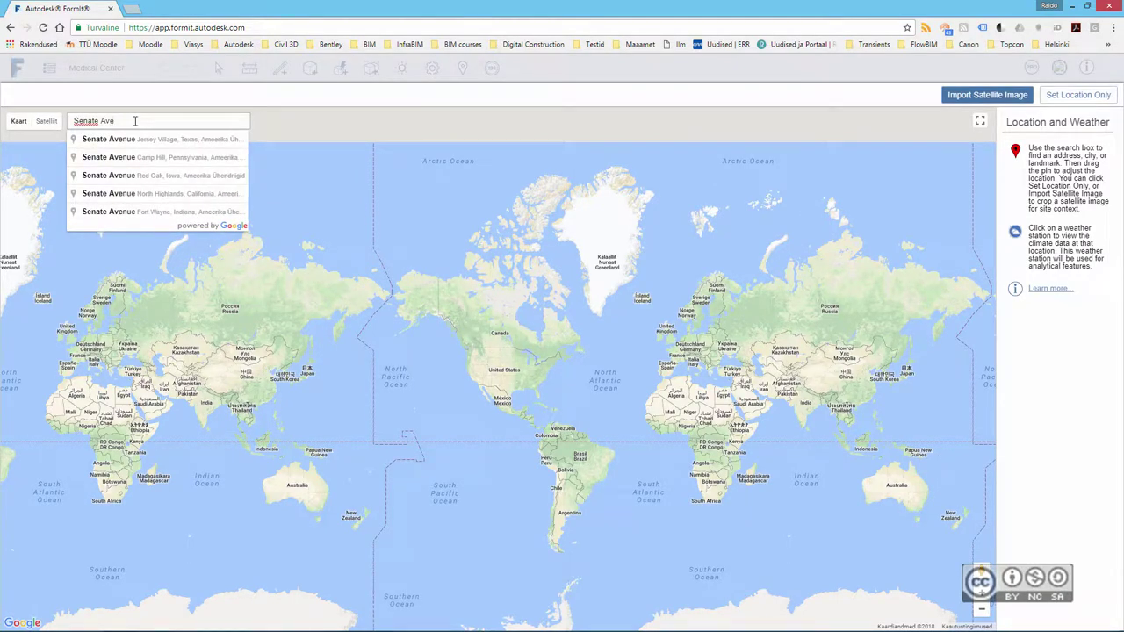
type(", Harrisburg, PA")
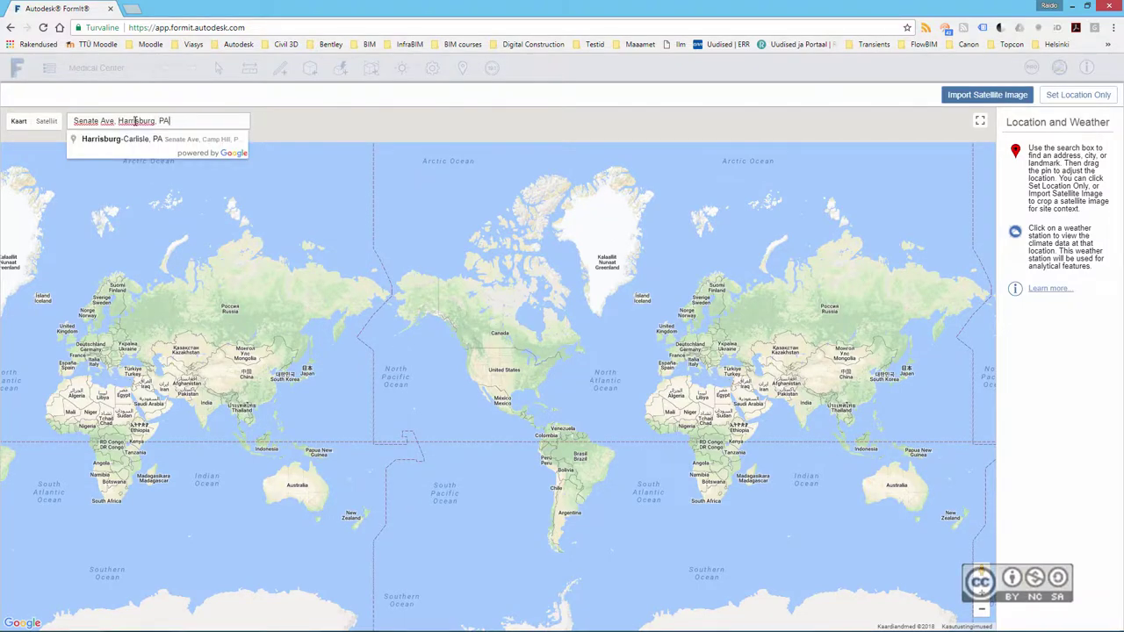
key("Return")
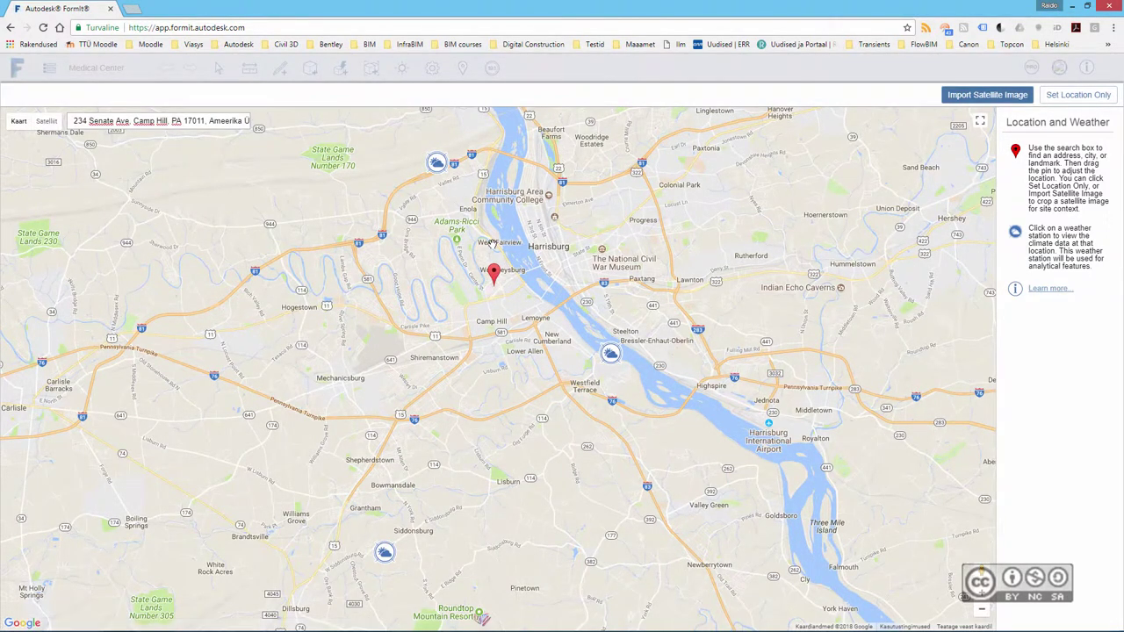
scroll(491, 243, "up", 1)
scroll(492, 243, "down", 1)
left_click_drag(492, 246, 473, 279)
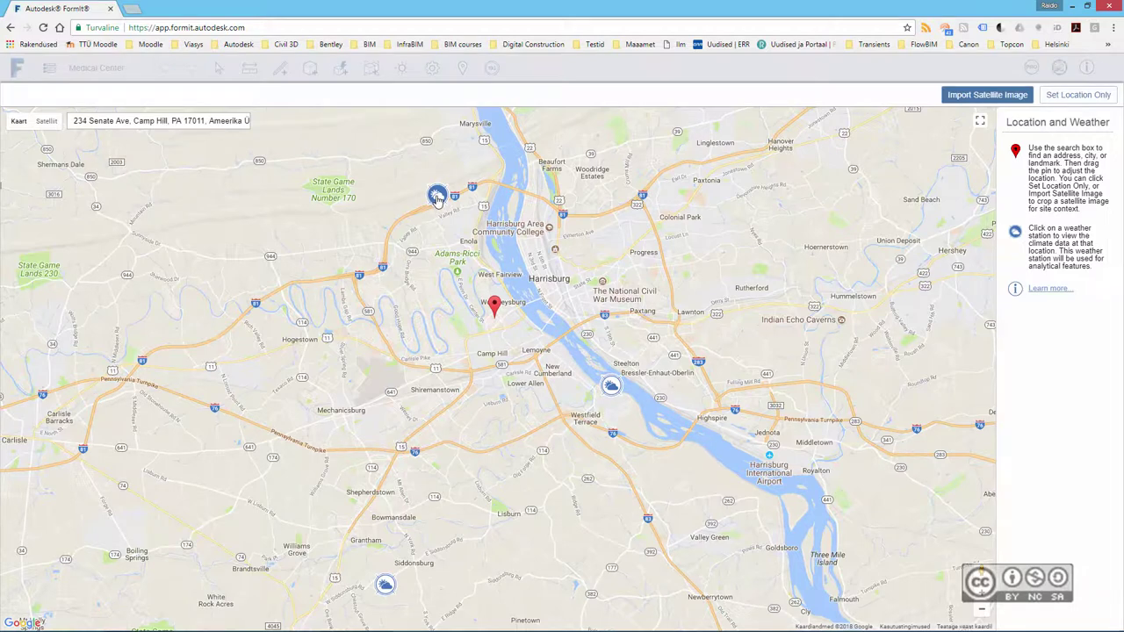
left_click(437, 197)
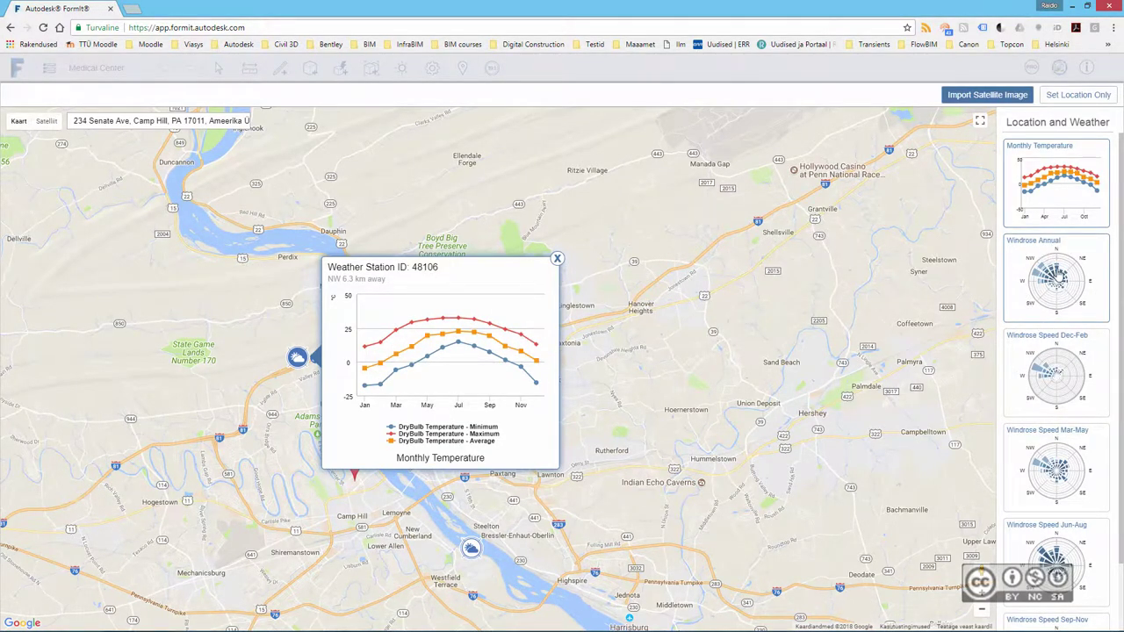
left_click(1063, 286)
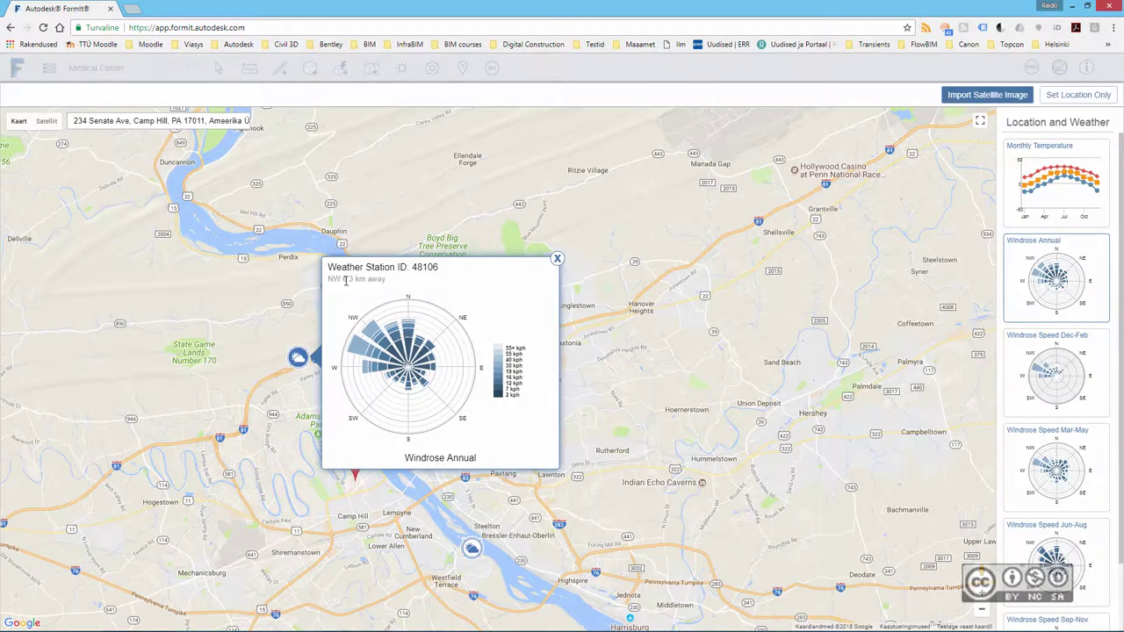
left_click(557, 258)
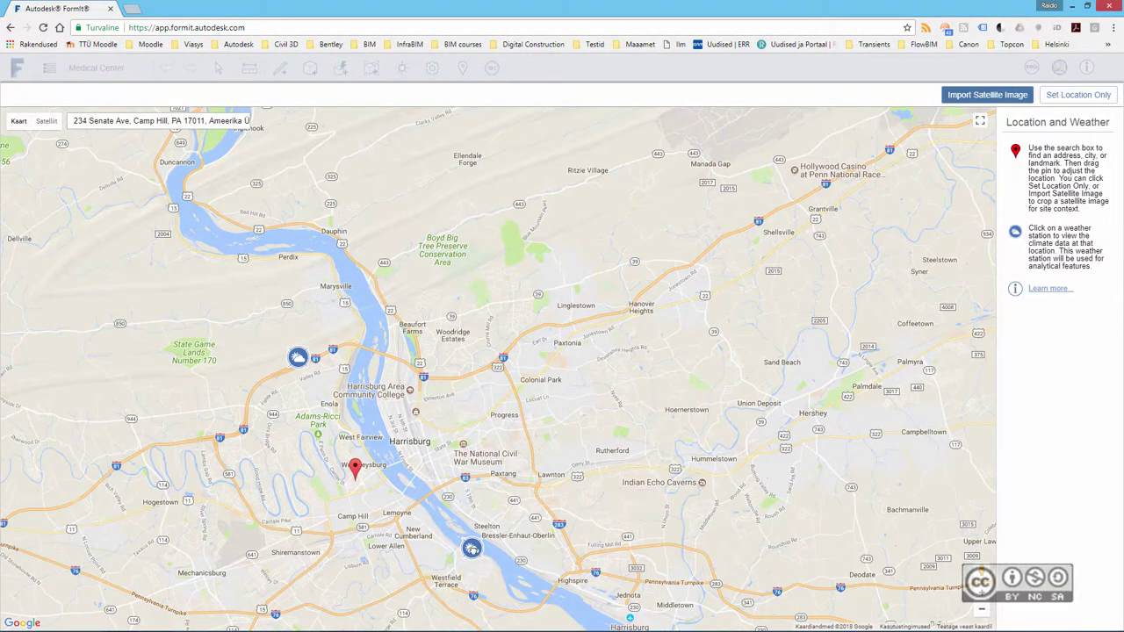
left_click(472, 550)
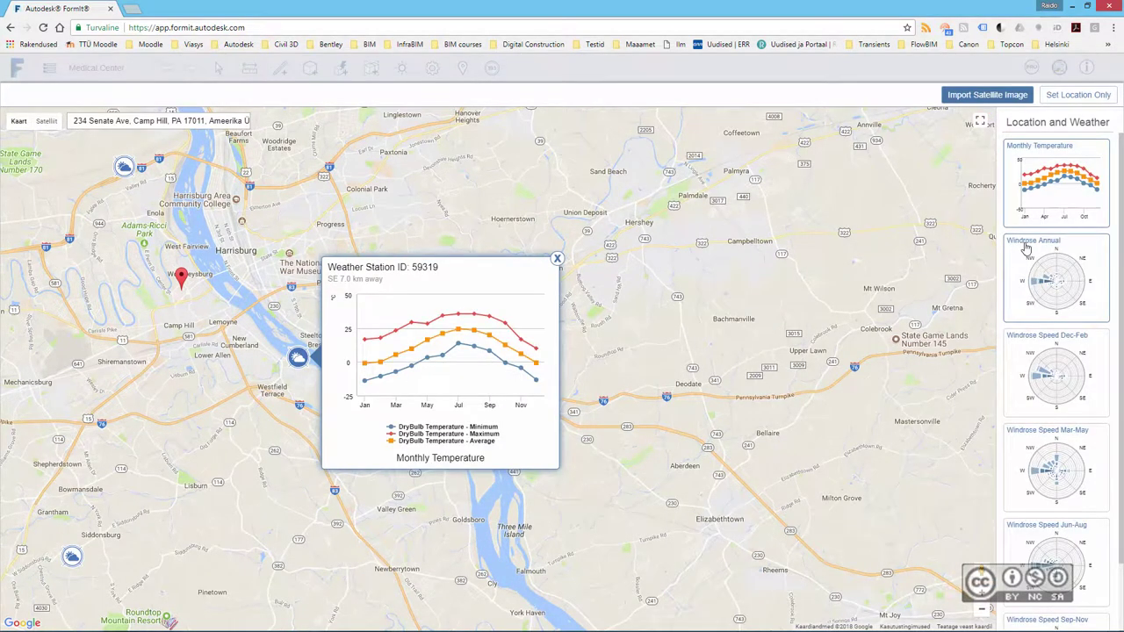
left_click(1059, 297)
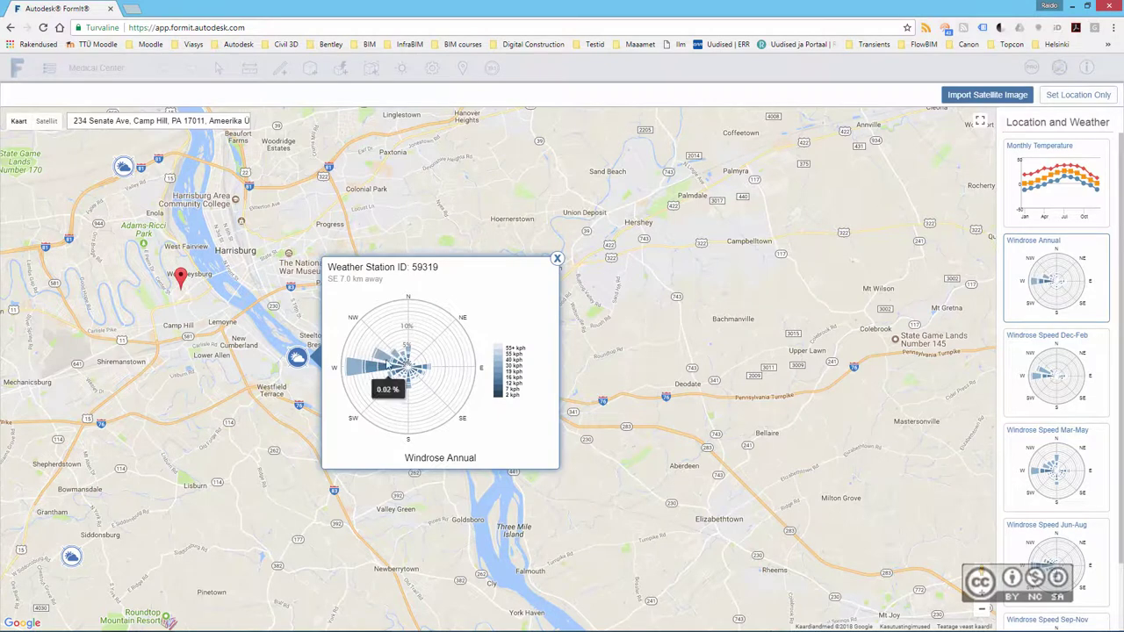
left_click(556, 260)
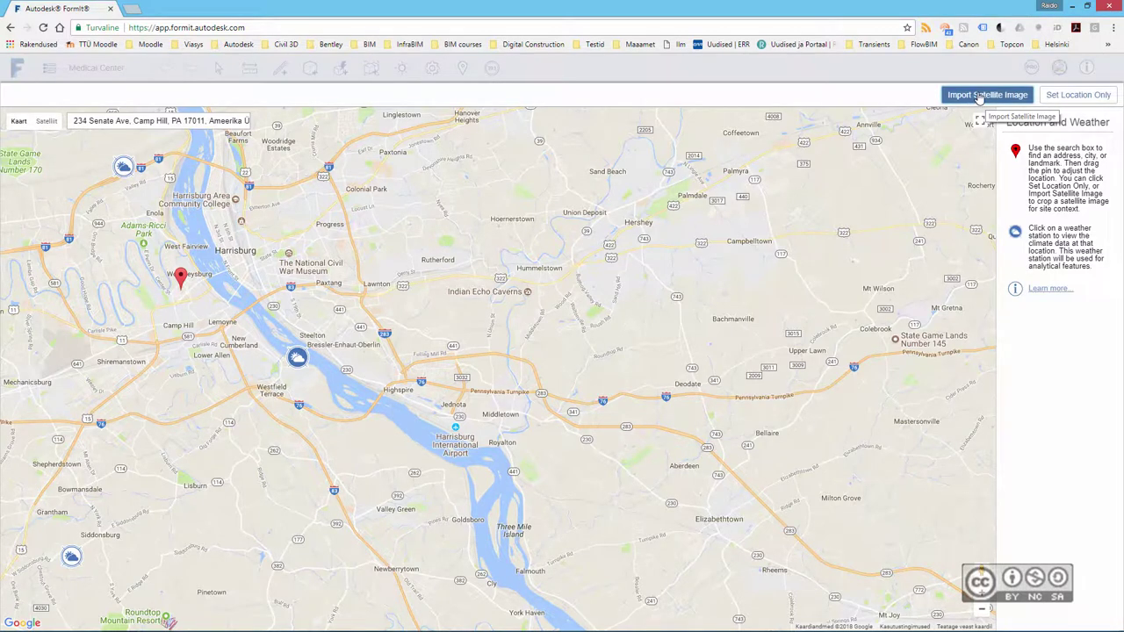
Step: Import a satellite image cropped around the Camp Hill building complex
left_click(979, 98)
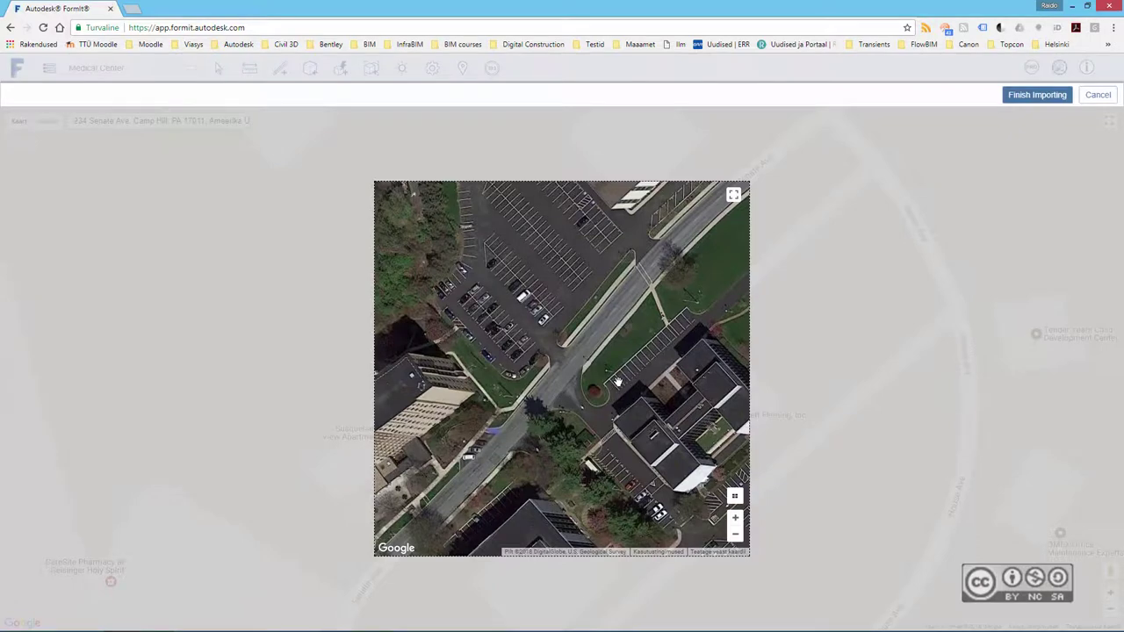
left_click_drag(618, 382, 543, 323)
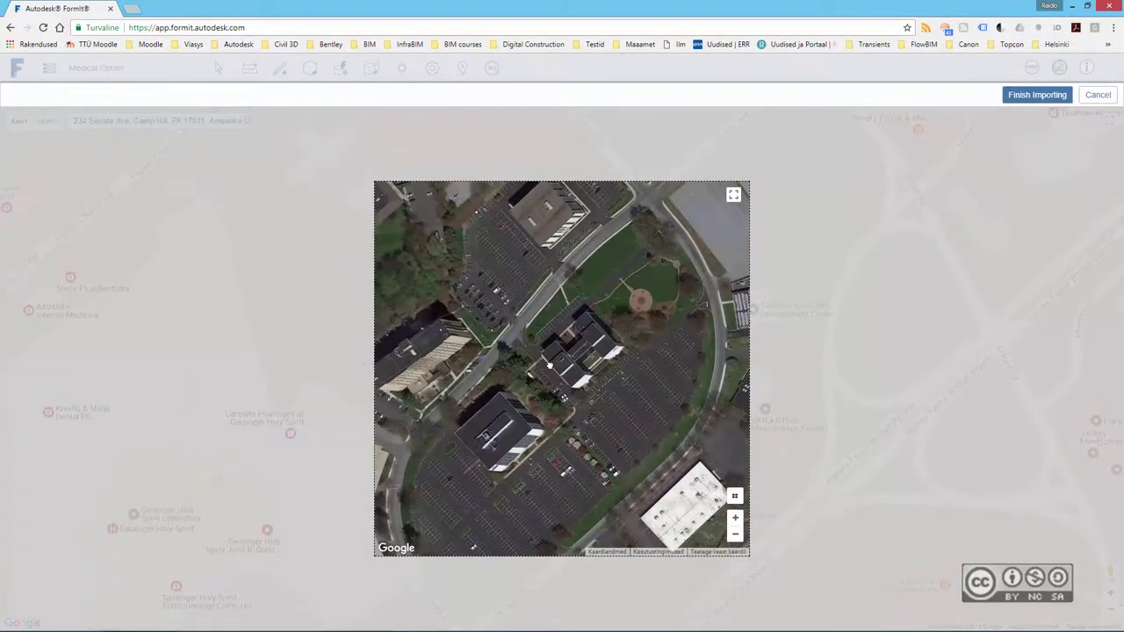
left_click_drag(554, 364, 549, 364)
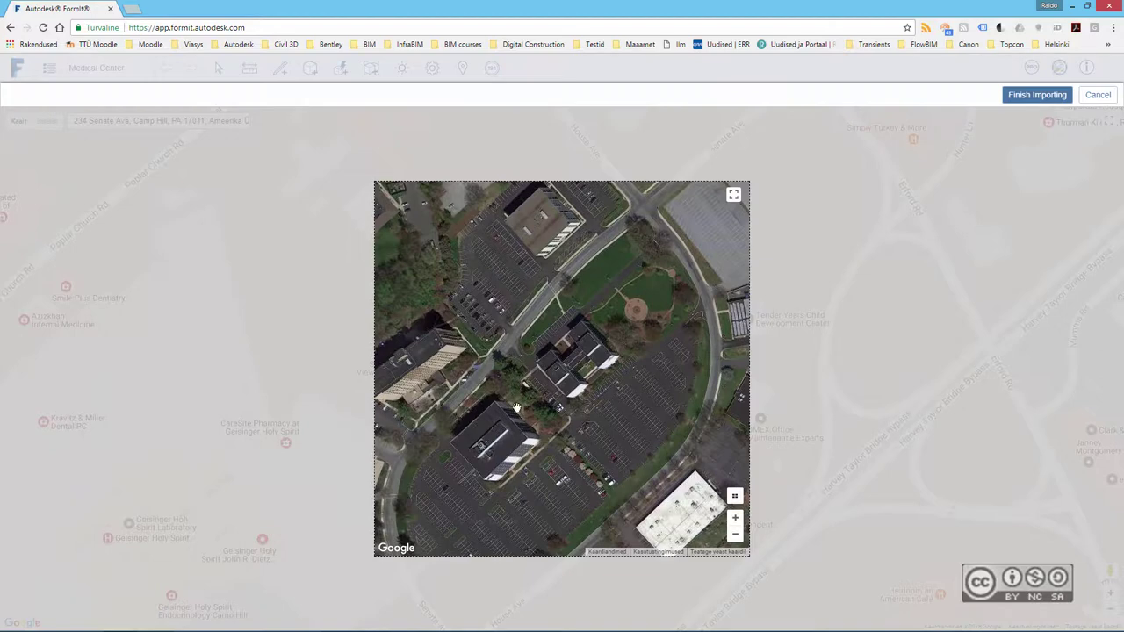
left_click(1037, 95)
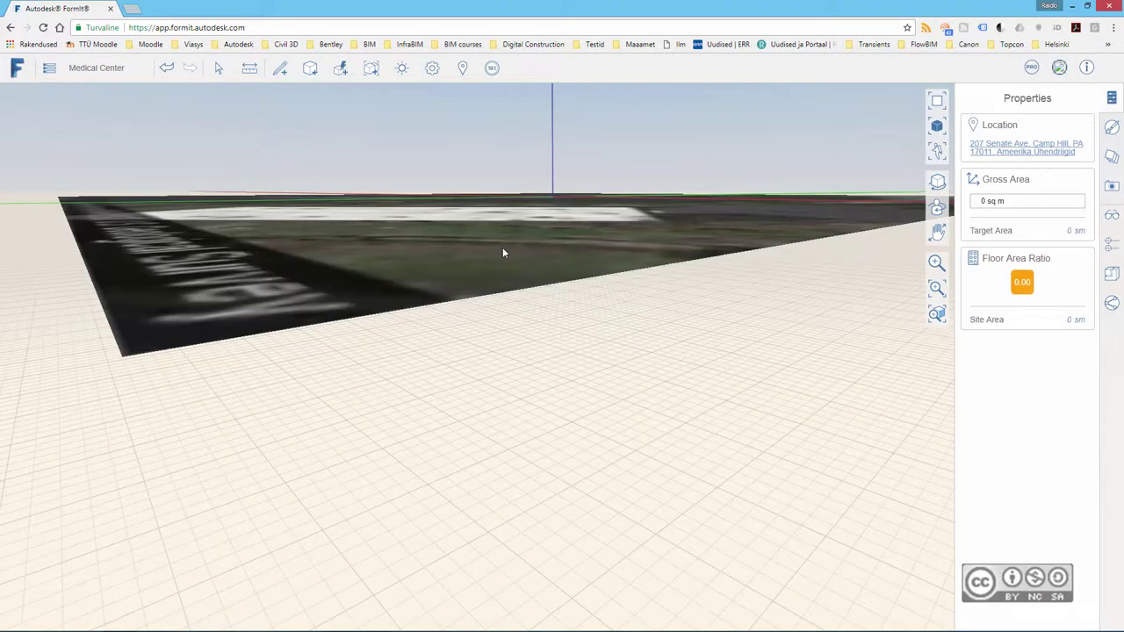
scroll(468, 250, "up", 3)
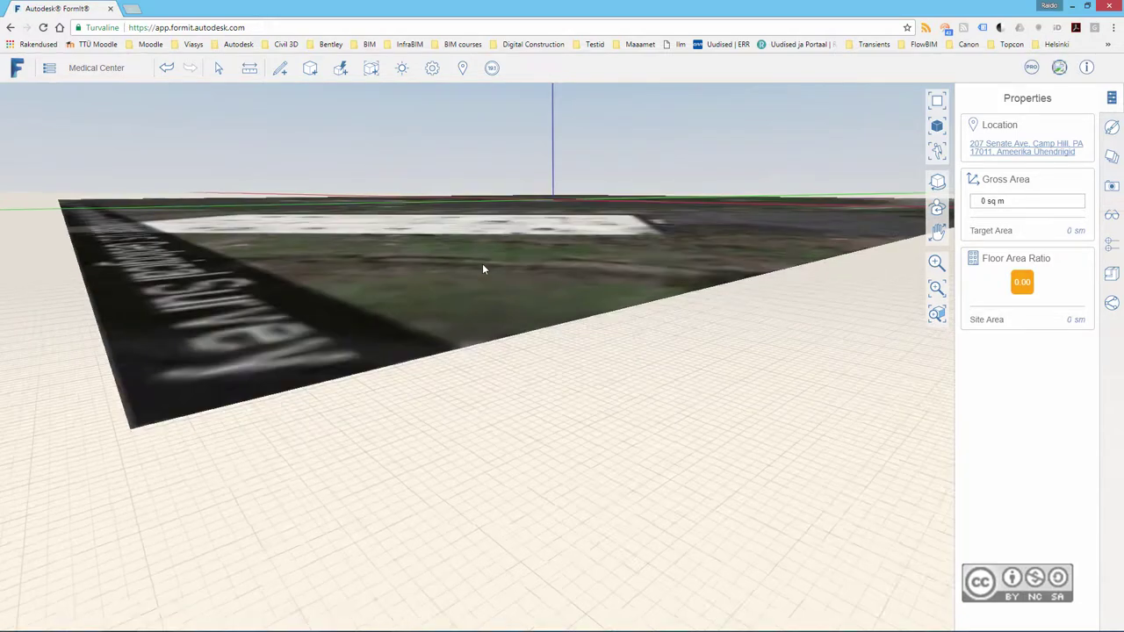
mouse_move(443, 288)
middle_mouse_down()
mouse_move(508, 283)
mouse_move(432, 337)
mouse_move(459, 282)
middle_mouse_up()
scroll(500, 302, "down", 3)
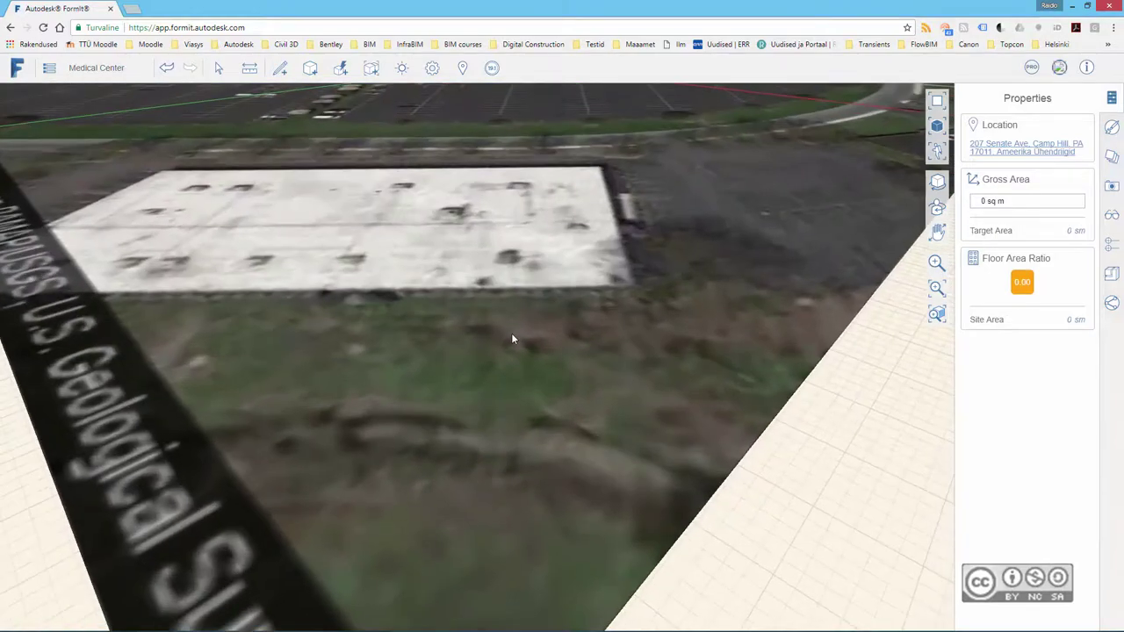
scroll(512, 333, "down", 3)
scroll(510, 328, "down", 3)
scroll(492, 342, "down", 2)
mouse_move(487, 348)
middle_mouse_down()
mouse_move(440, 361)
mouse_move(578, 344)
mouse_move(546, 326)
mouse_move(390, 326)
mouse_move(614, 340)
middle_mouse_up()
scroll(580, 342, "up", 3)
scroll(585, 290, "down", 3)
Step: Raise the satellite image's transparency so the aerial photo looks lighter
left_click(612, 344)
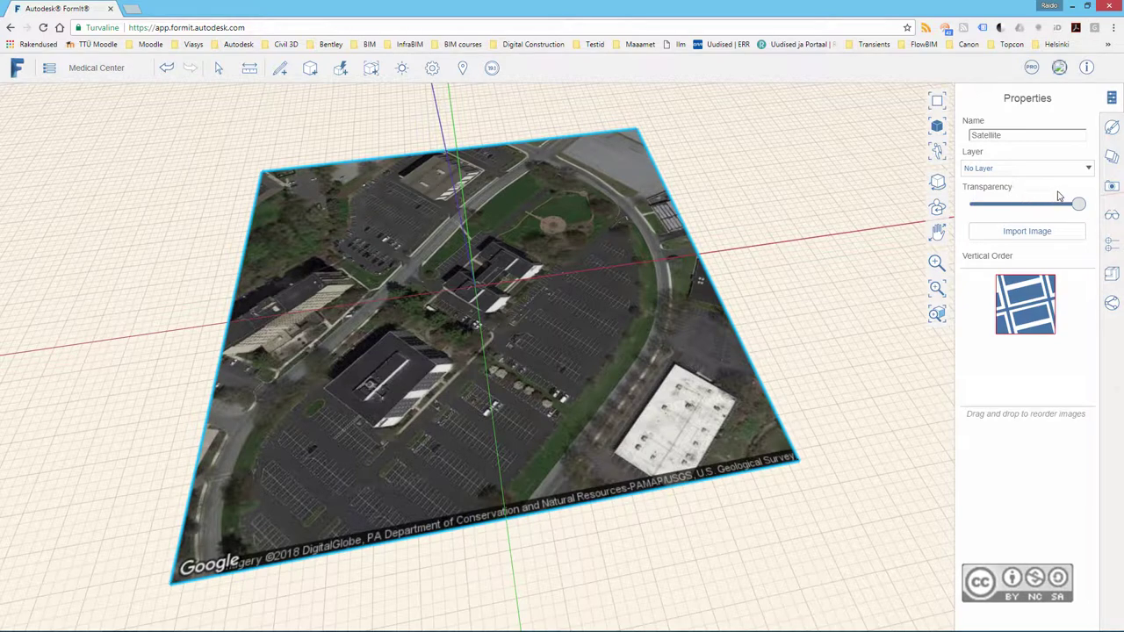
left_click_drag(1080, 205, 1037, 207)
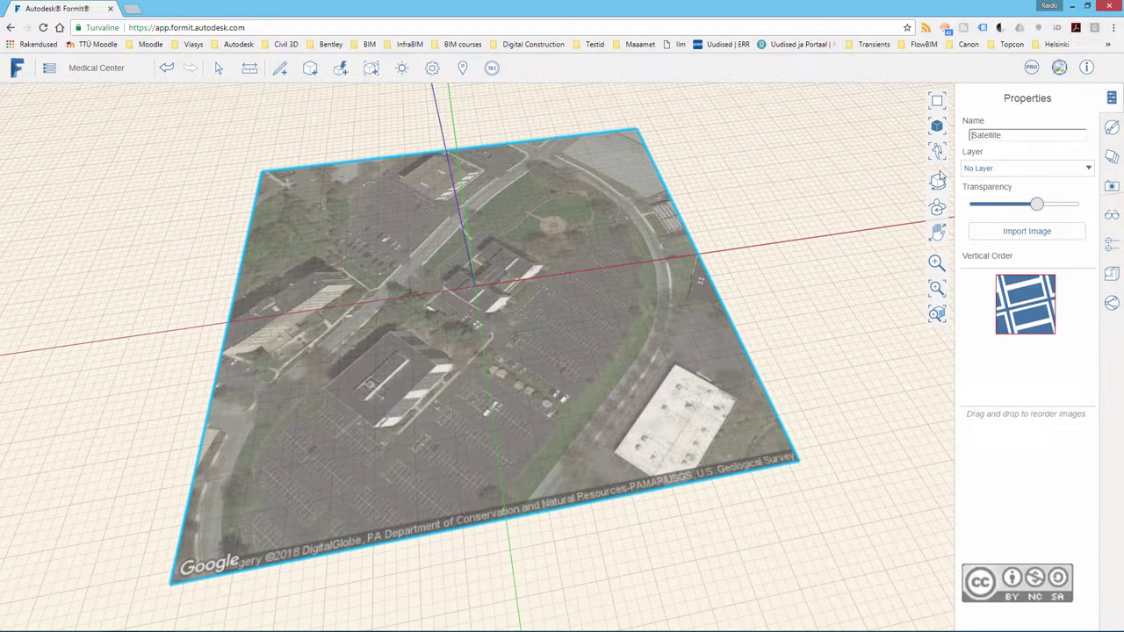
left_click(711, 154)
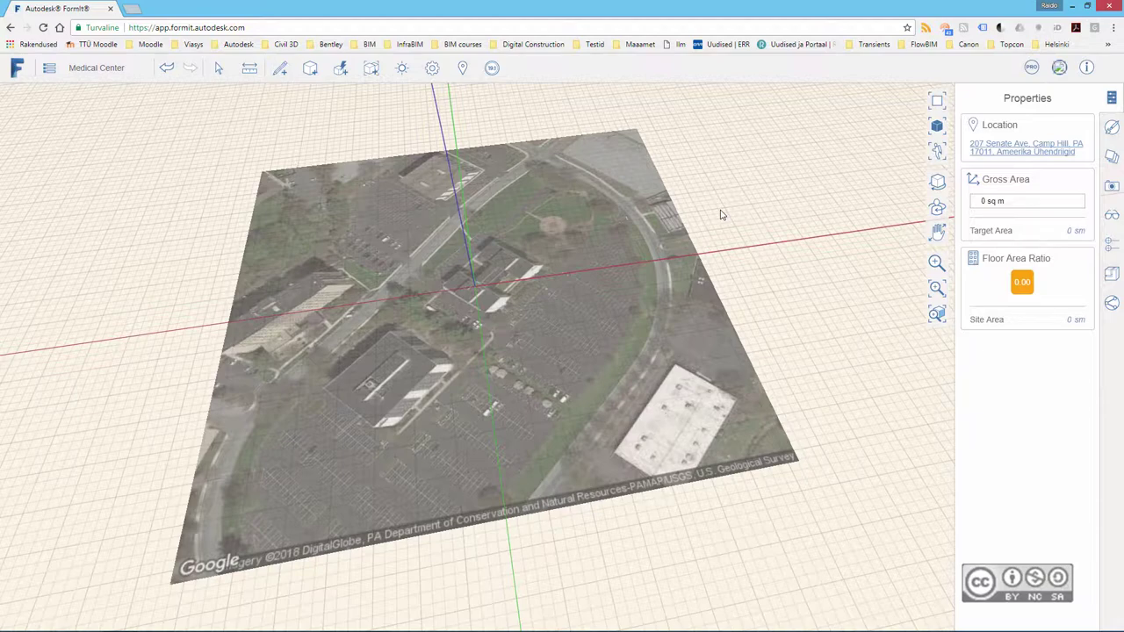
scroll(523, 236, "up", 1)
scroll(519, 237, "up", 1)
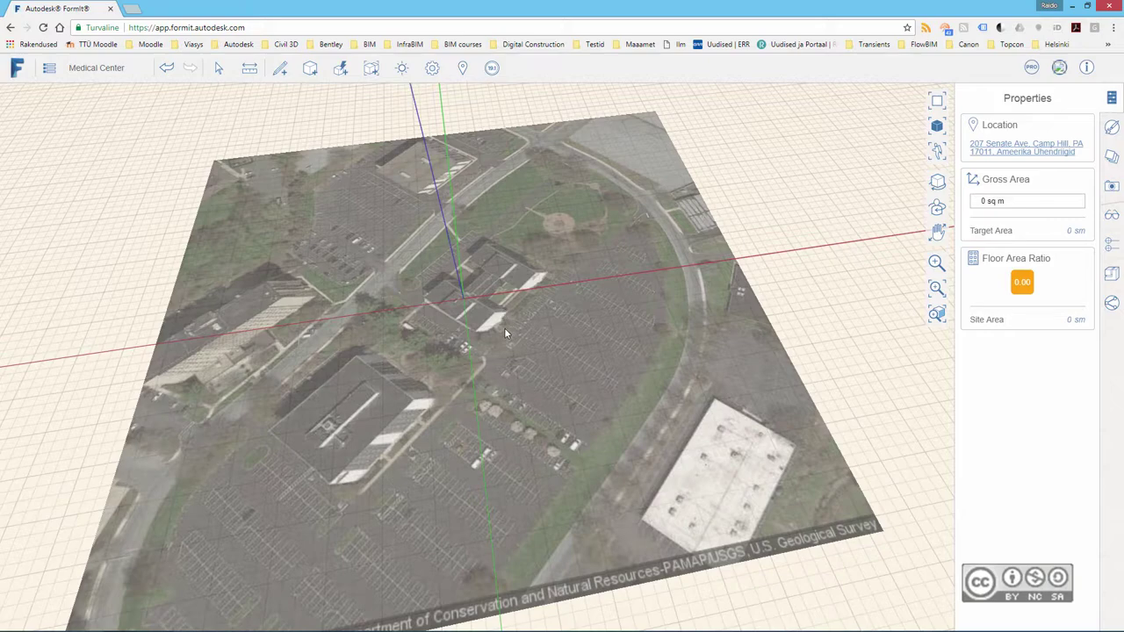
scroll(504, 327, "up", 2)
scroll(556, 250, "up", 1)
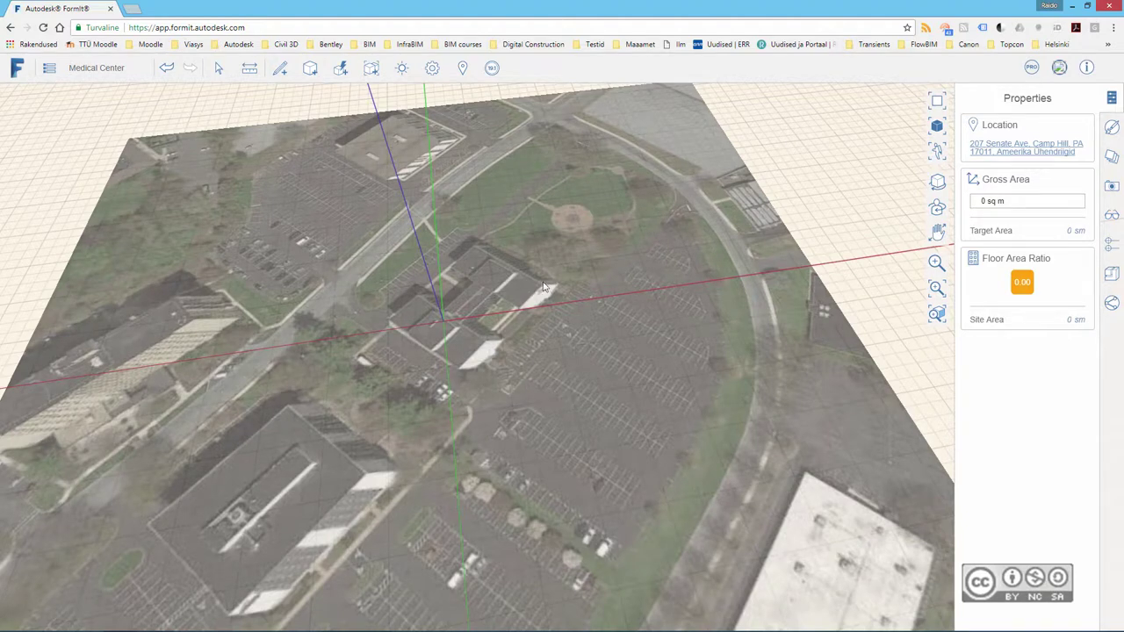
Step: Redefine the model axes with the origin near the circular plaza, then orbit the view over the site
right_click(526, 229)
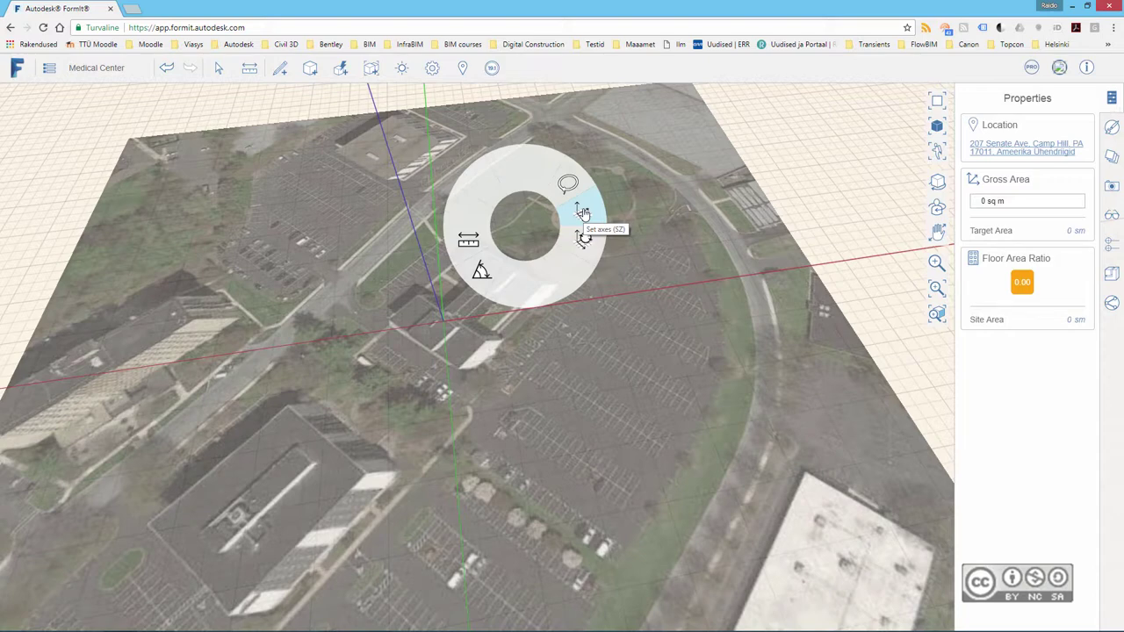
left_click(582, 214)
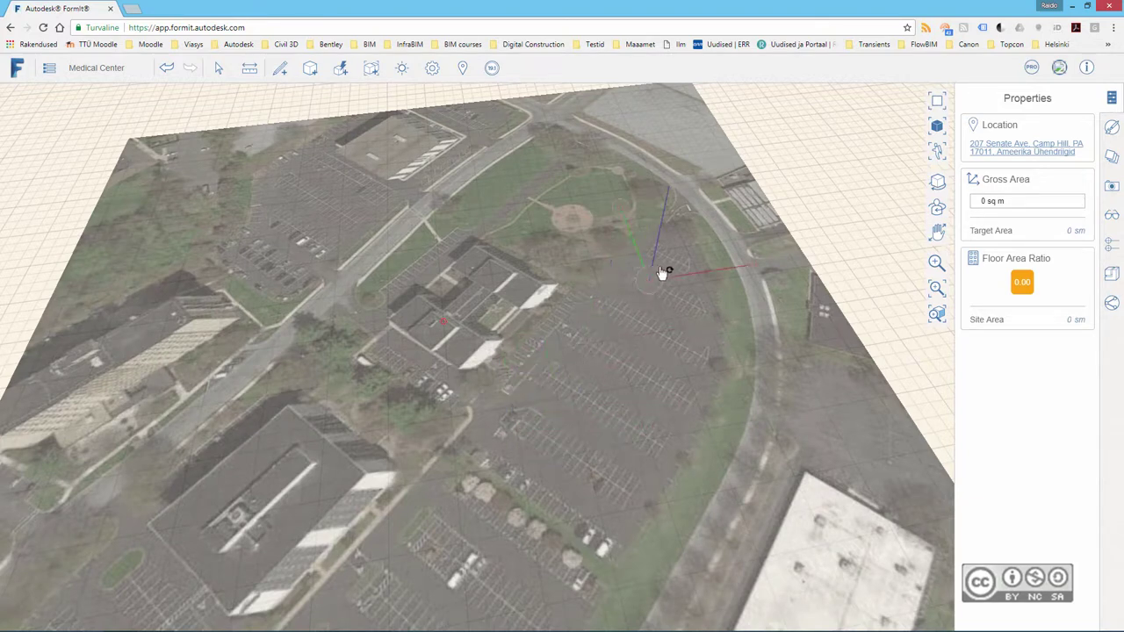
left_click(536, 432)
key("Escape")
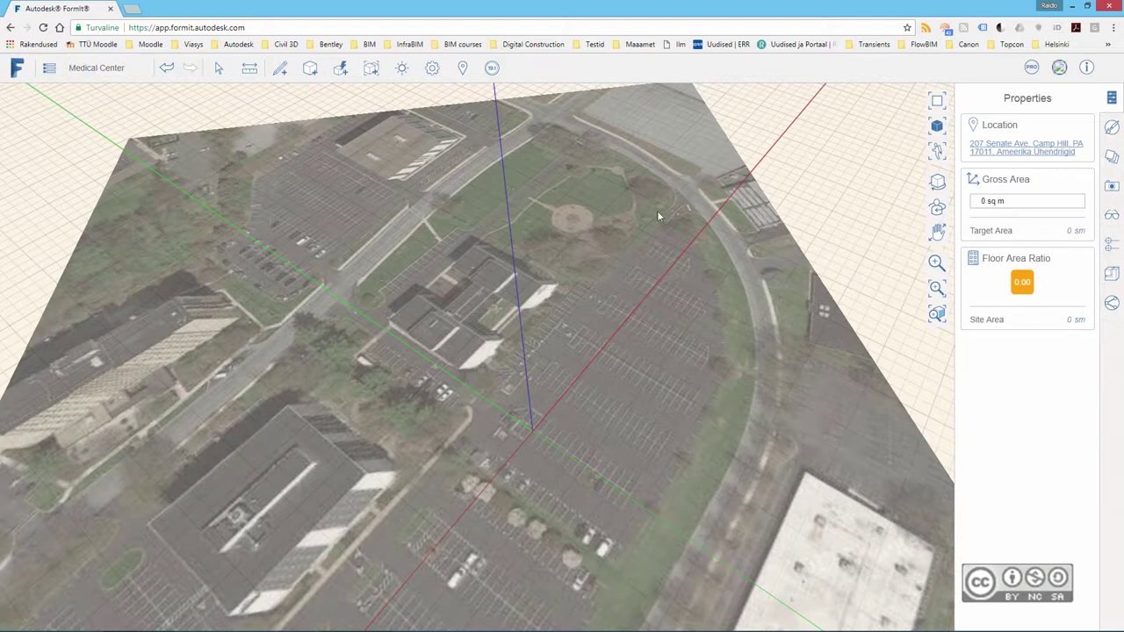
mouse_move(621, 178)
middle_mouse_down()
mouse_move(577, 268)
mouse_move(548, 301)
middle_mouse_up()
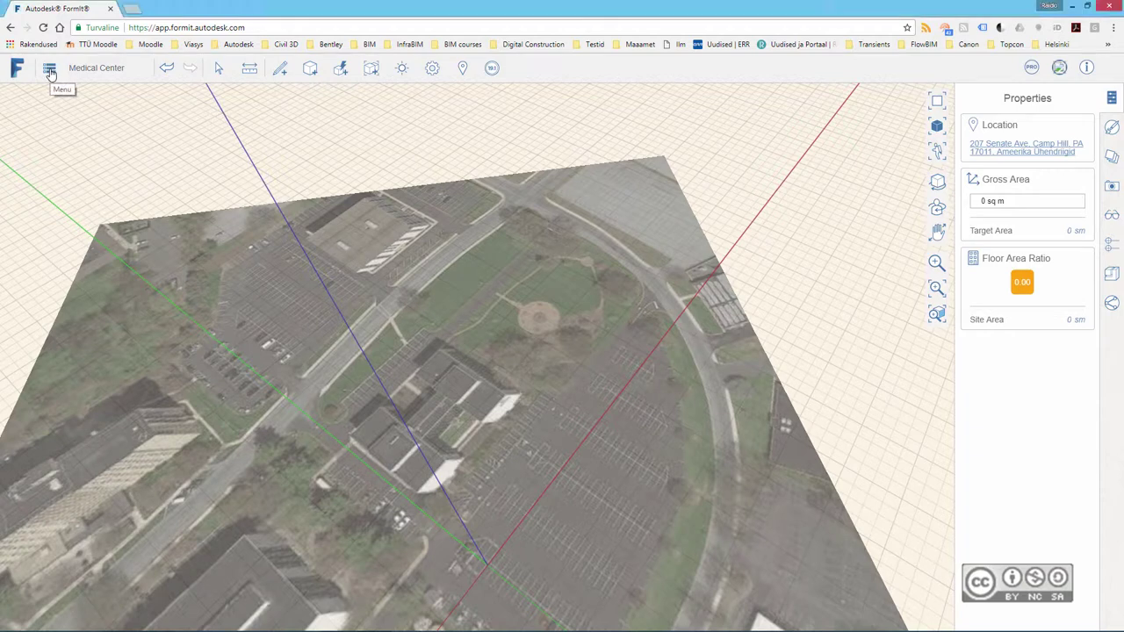
Step: Import sketch.jpeg, resize its side to 60 m (60 × 50.12 m), and place it on the site
left_click(50, 74)
left_click(85, 187)
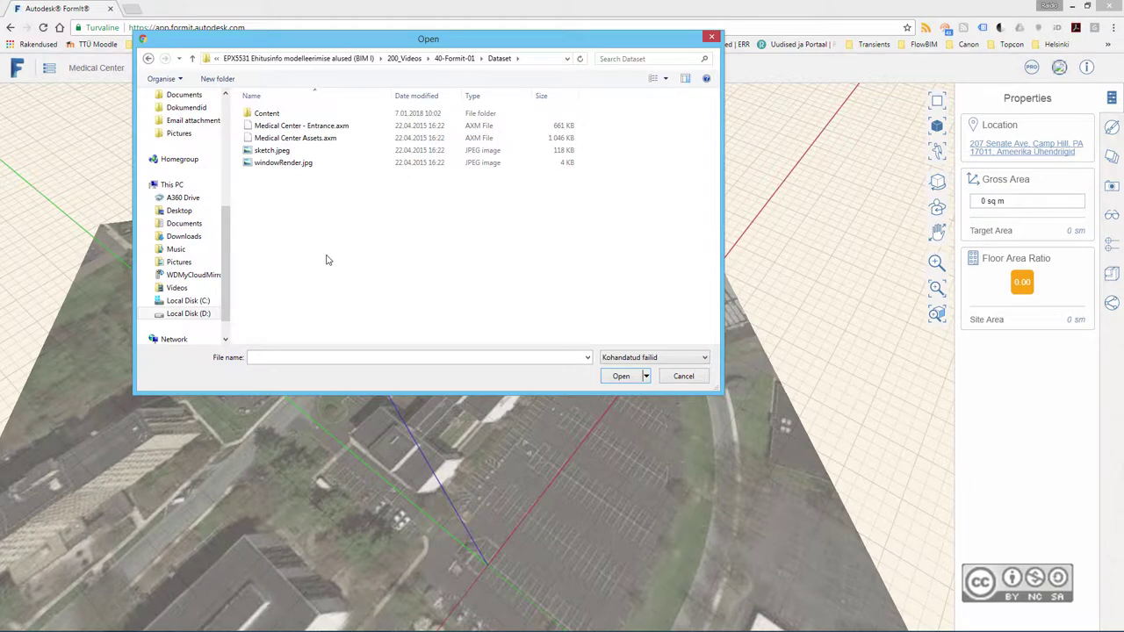
left_click(280, 151)
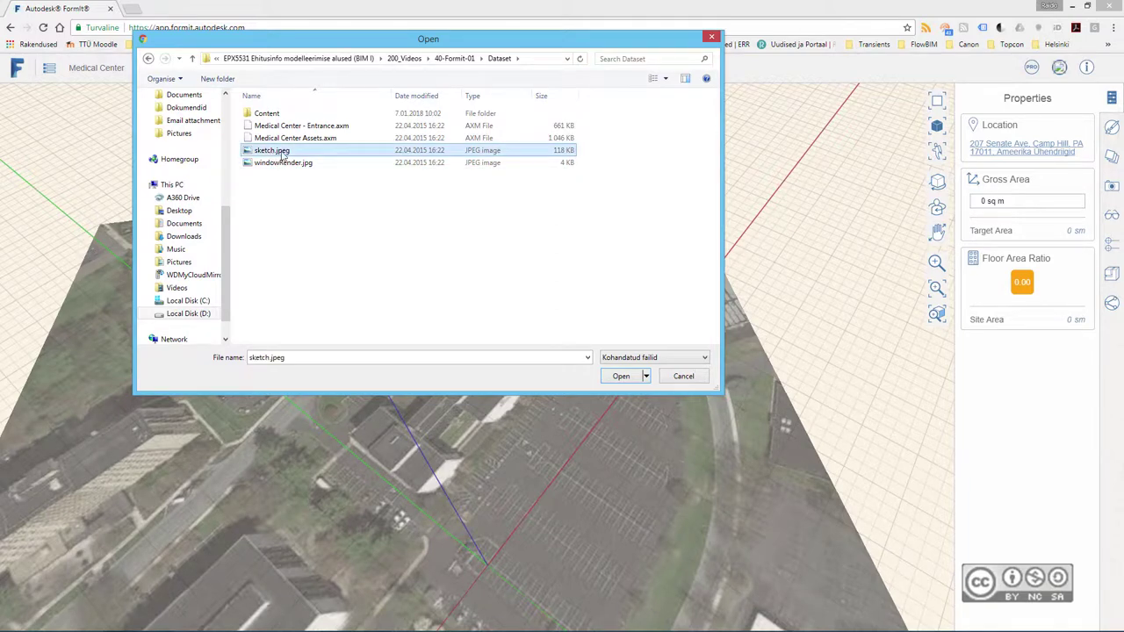
left_click(621, 376)
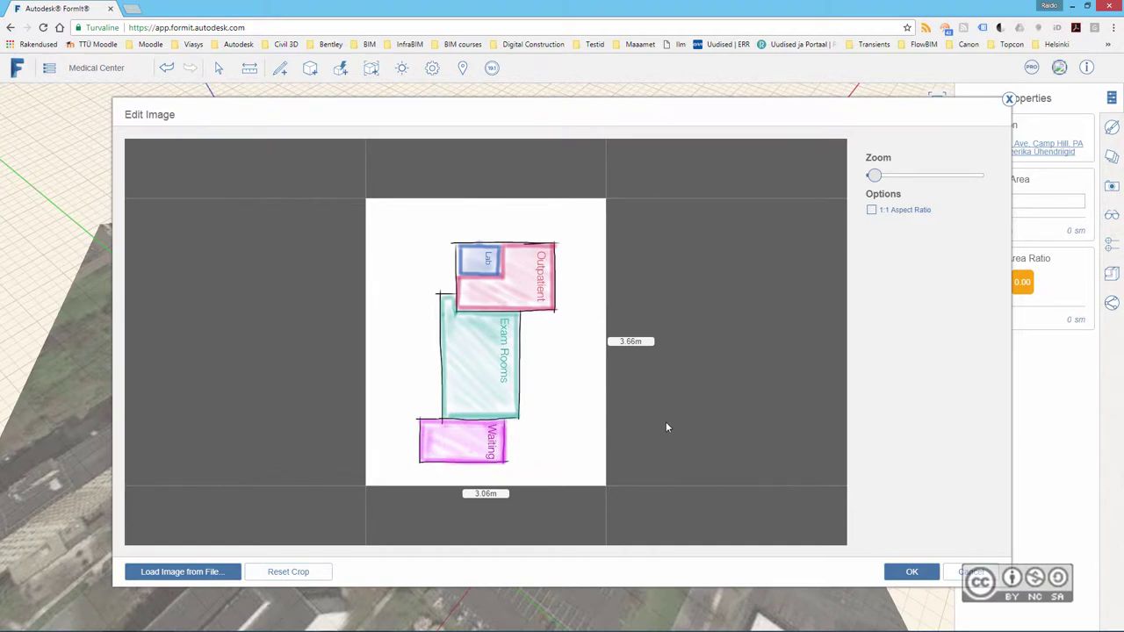
left_click(642, 343)
type("60")
key("Return")
left_click(914, 573)
Step: Move the sketch image about 85 m across the site onto the grassy lawn
middle_click_drag(376, 388, 427, 306)
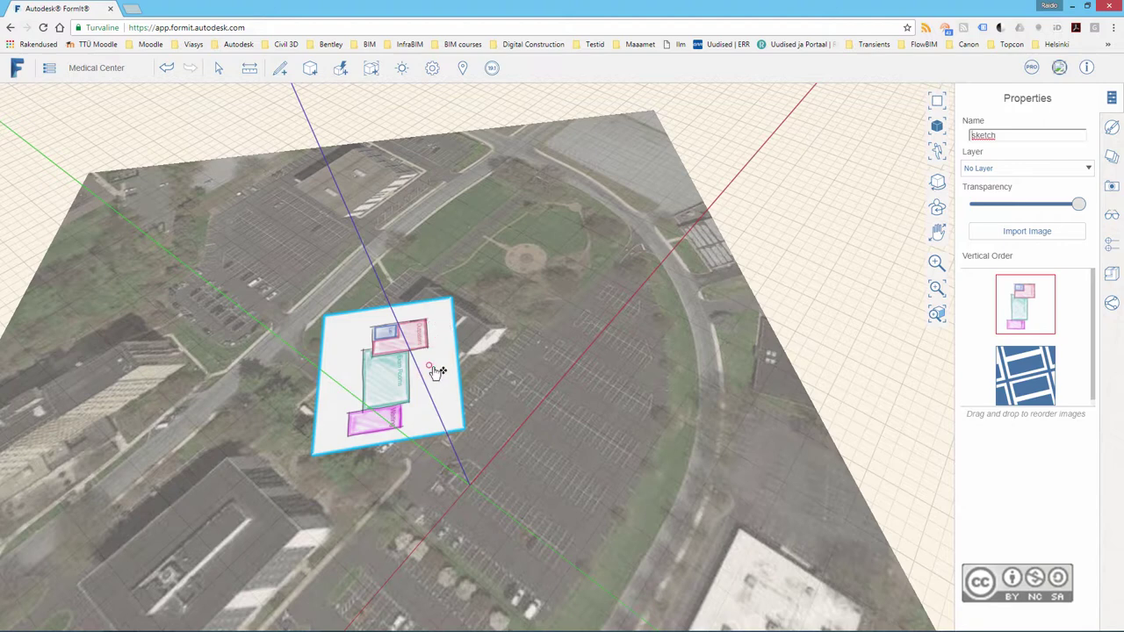
left_click(350, 366)
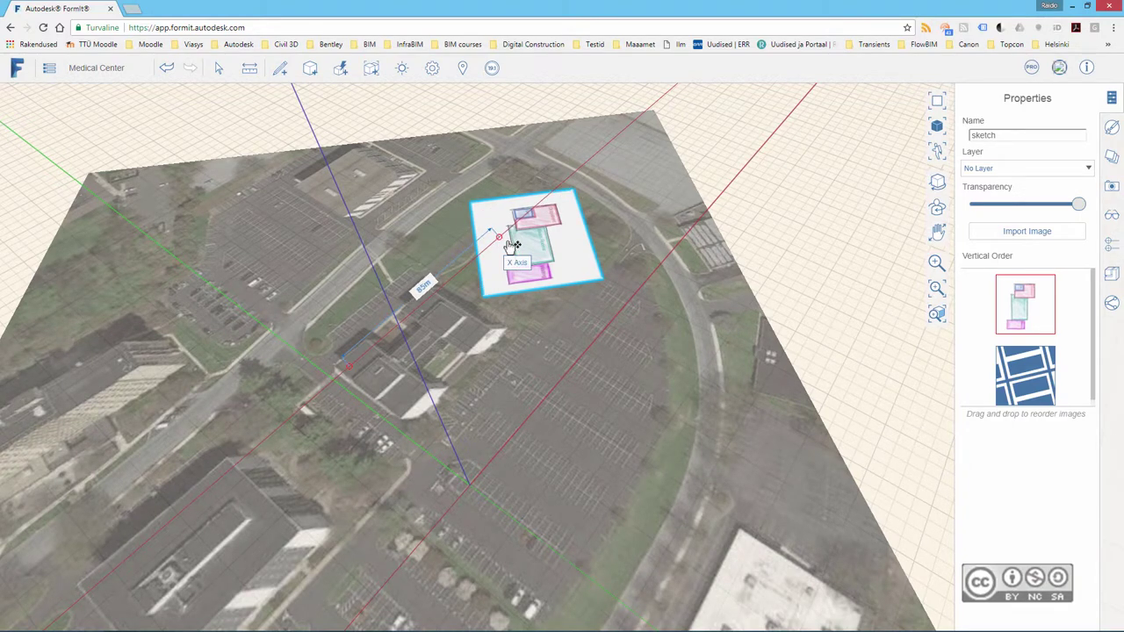
scroll(595, 252, "up", 3)
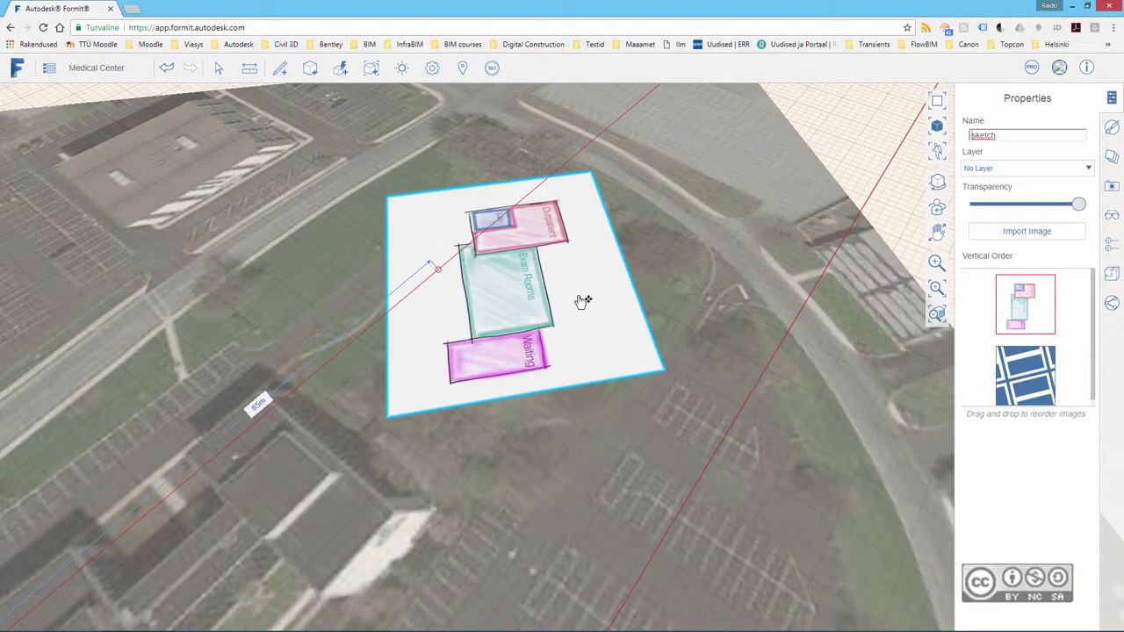
mouse_move(592, 314)
middle_mouse_down()
mouse_move(551, 199)
mouse_move(577, 131)
middle_mouse_up()
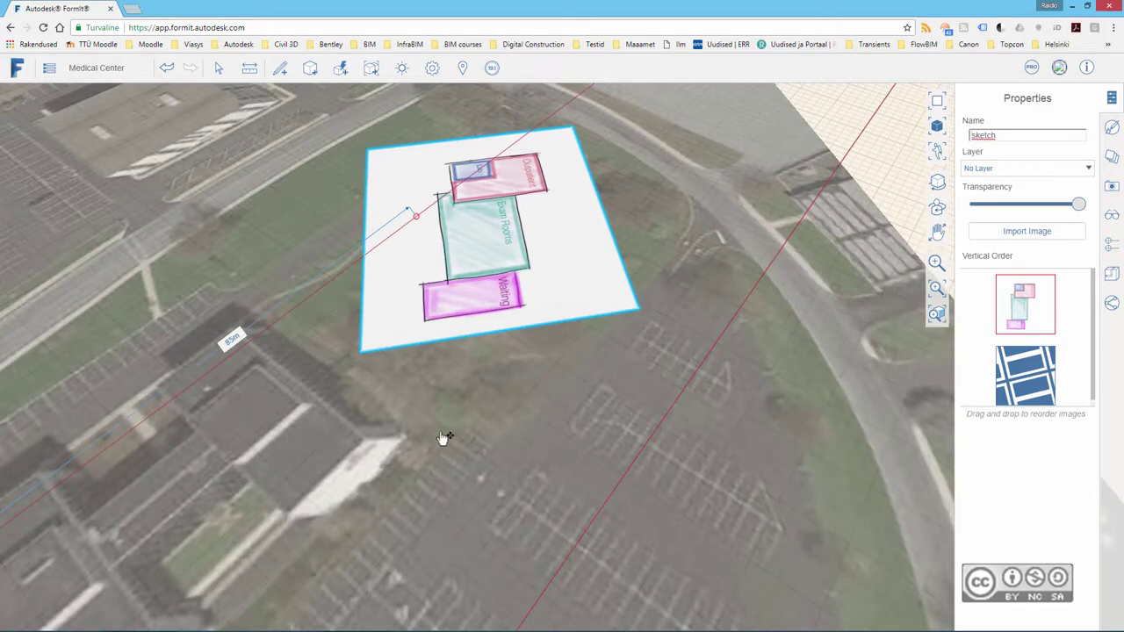
middle_click_drag(443, 436, 371, 515)
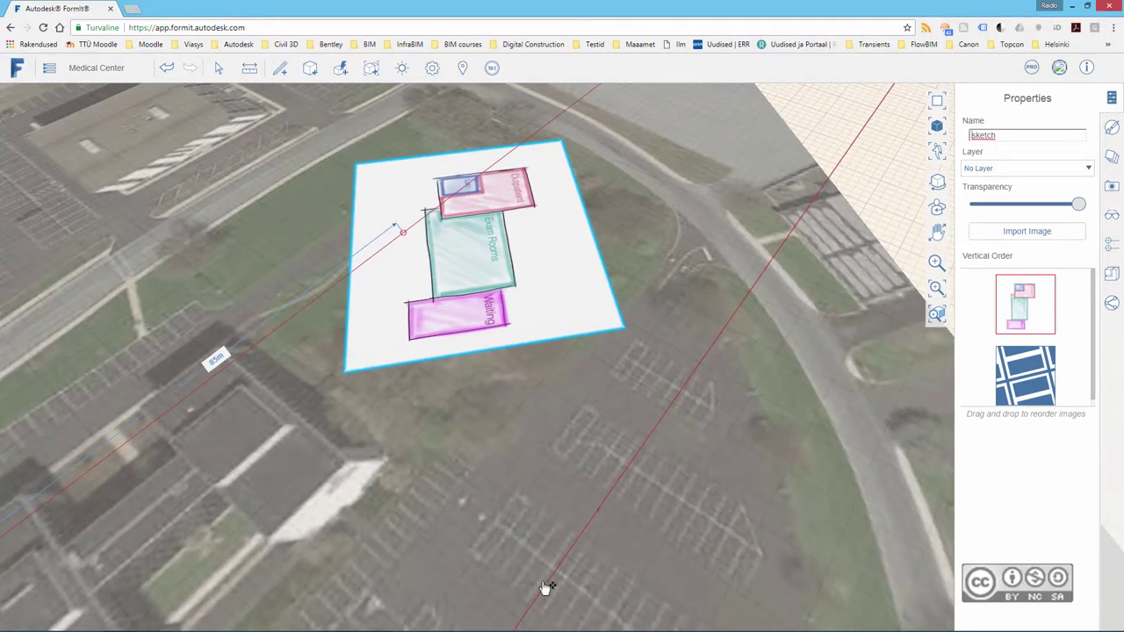
Step: Rotate the sketch image about 47.5° around its centre on the ground plane
right_click(524, 237)
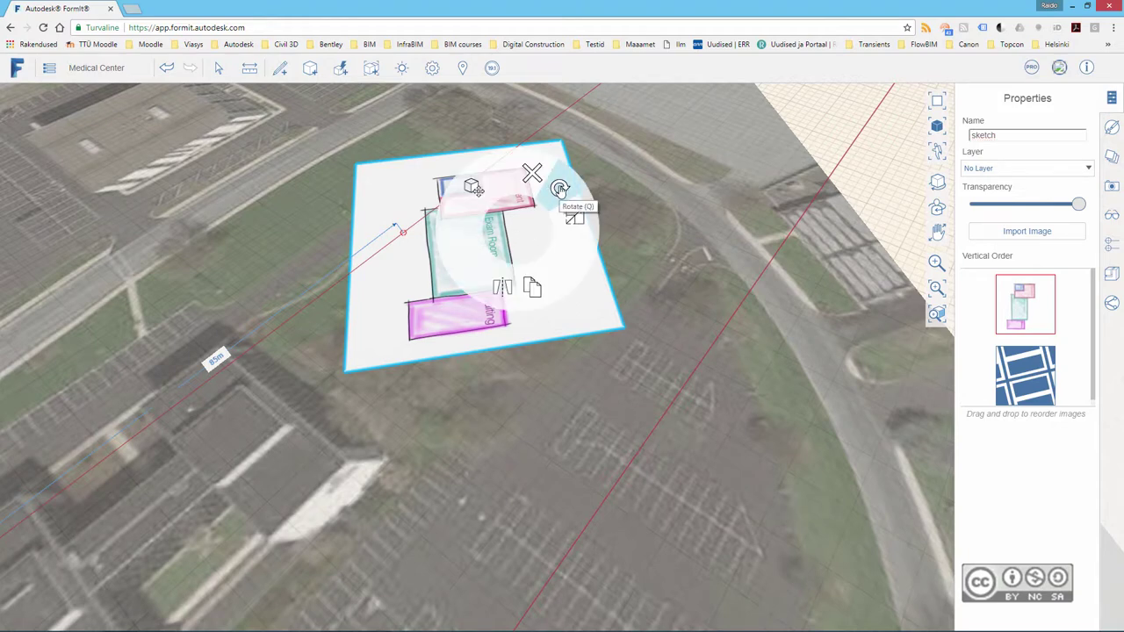
left_click(560, 189)
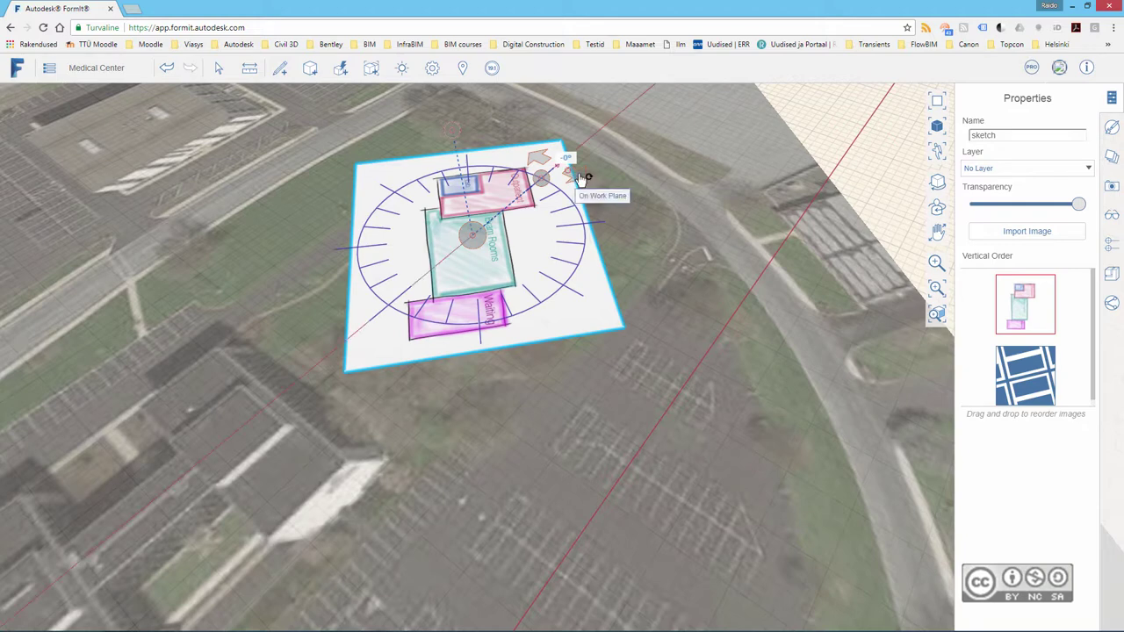
left_click_drag(579, 176, 619, 230)
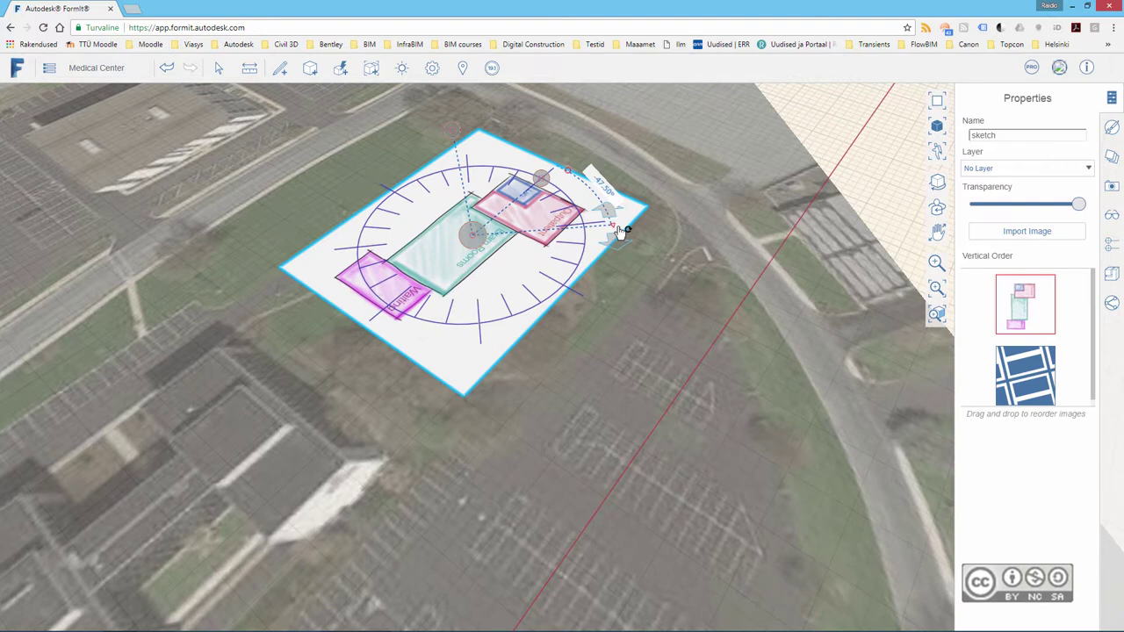
left_click_drag(621, 231, 626, 230)
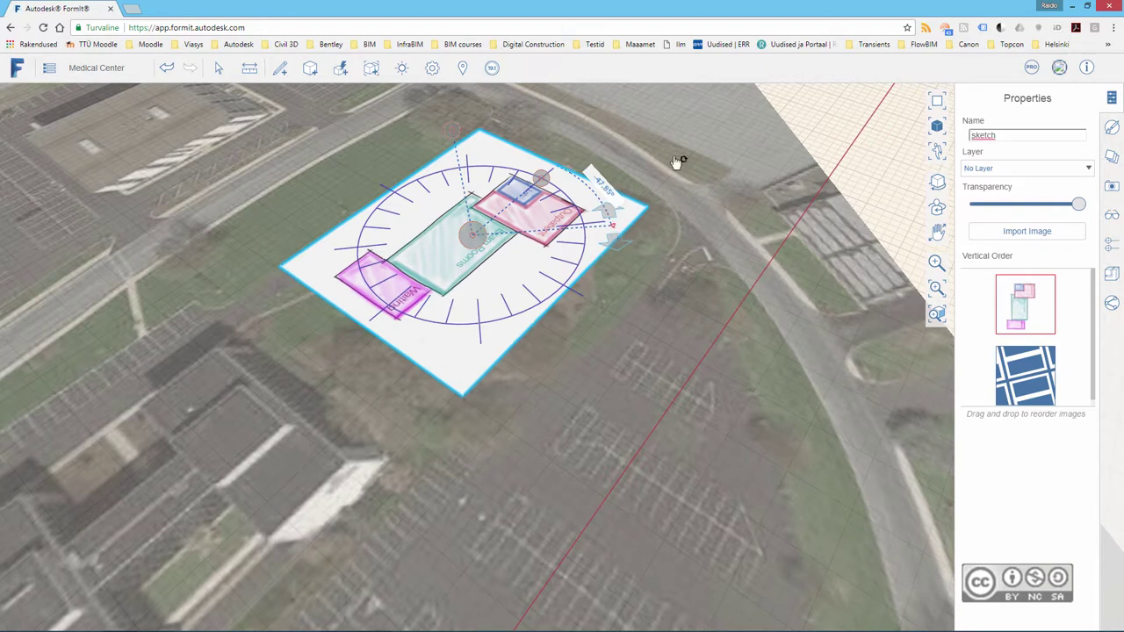
Step: Finish the rotation, then select the sketch and lower its Transparency slider to make it semi-transparent
left_click(720, 182)
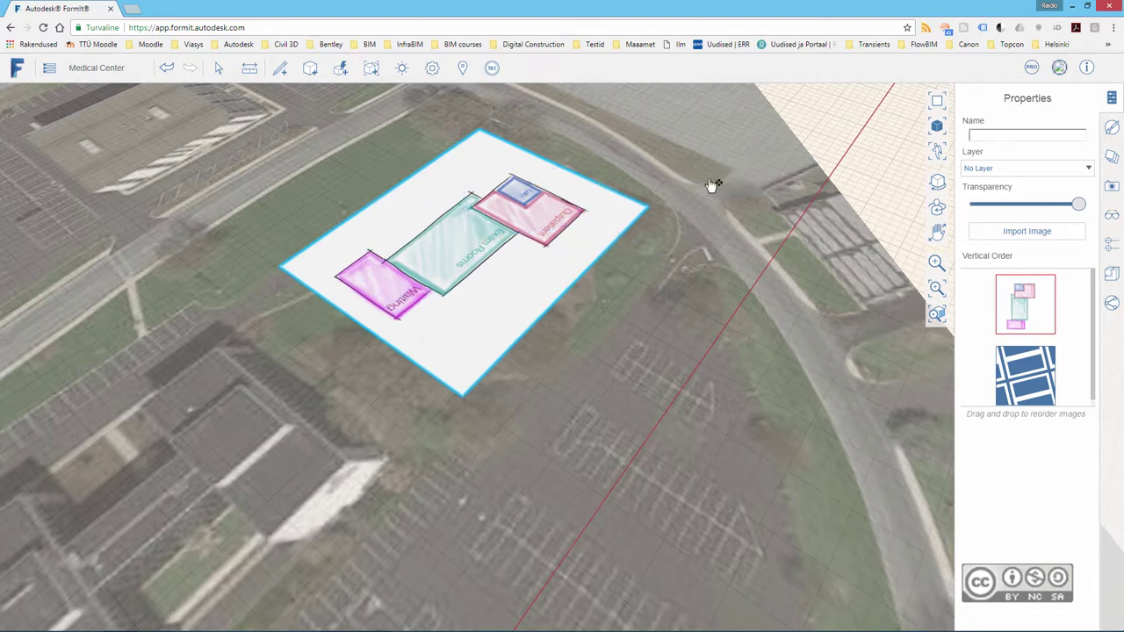
left_click(680, 155)
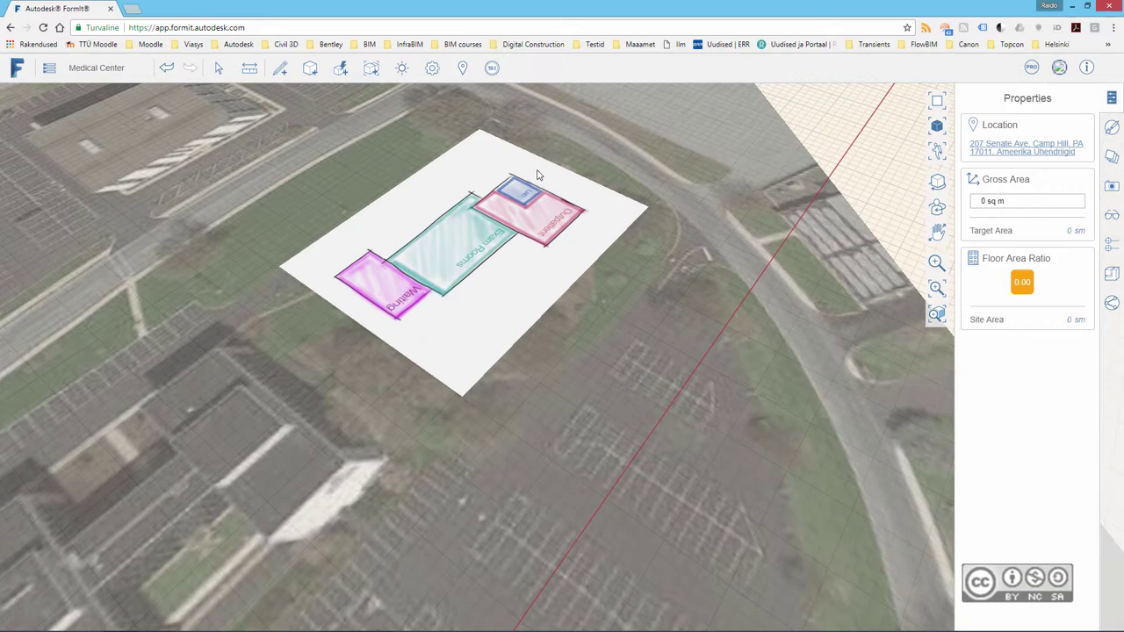
left_click(515, 305)
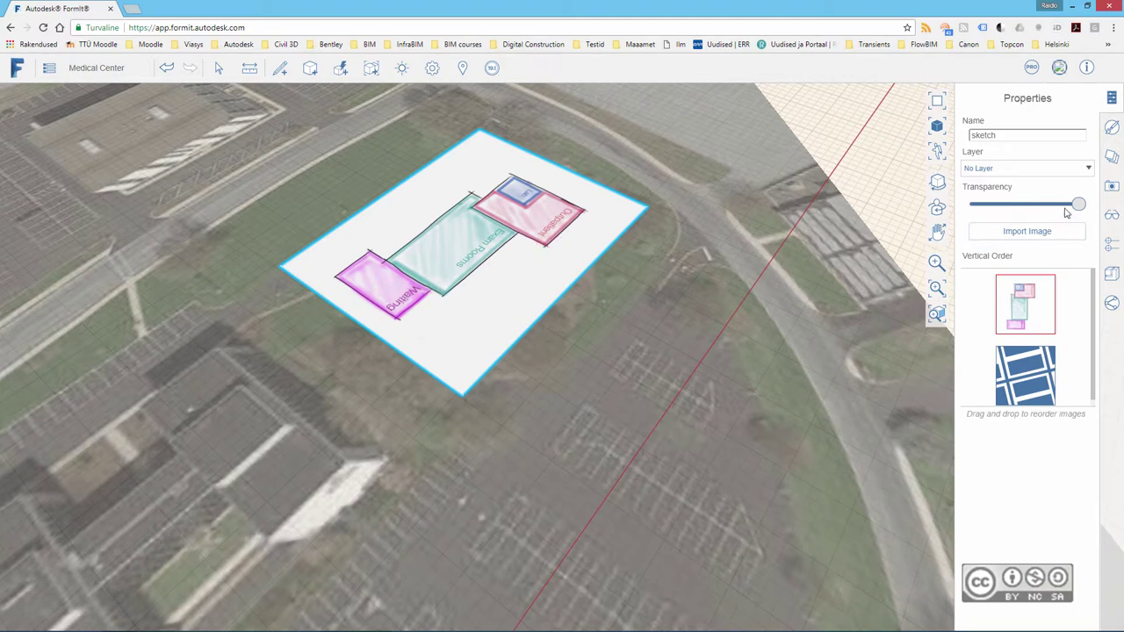
left_click_drag(1077, 205, 1037, 212)
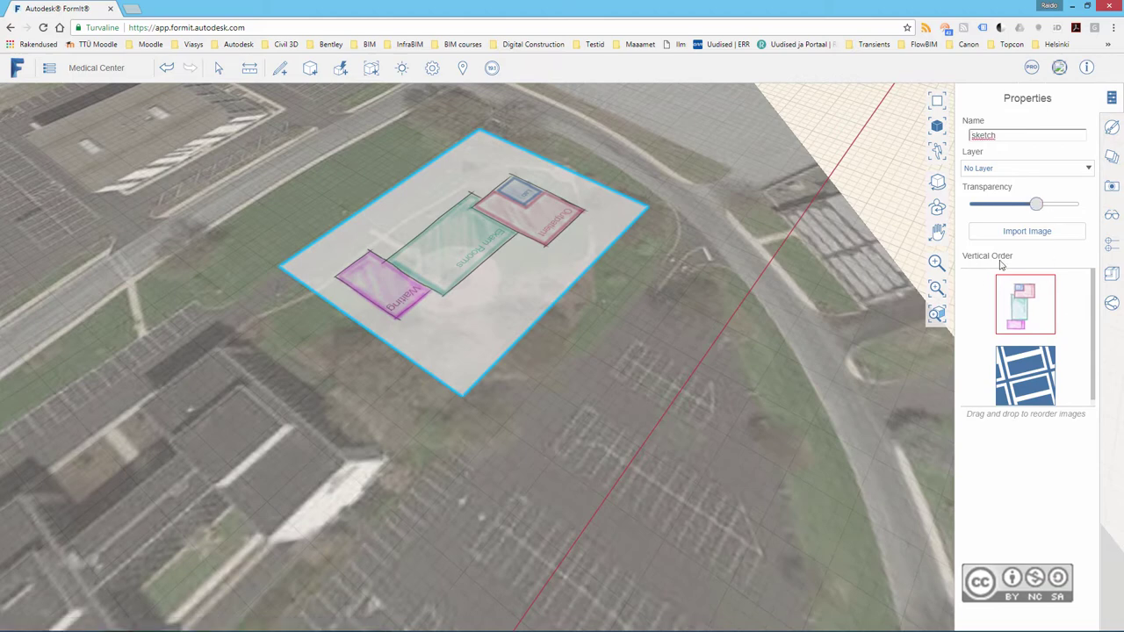
Step: Move the satellite image above the sketch in the Vertical Order list and slightly reduce the sketch's transparency
scroll(1089, 343, "down", 1)
mouse_move(1025, 368)
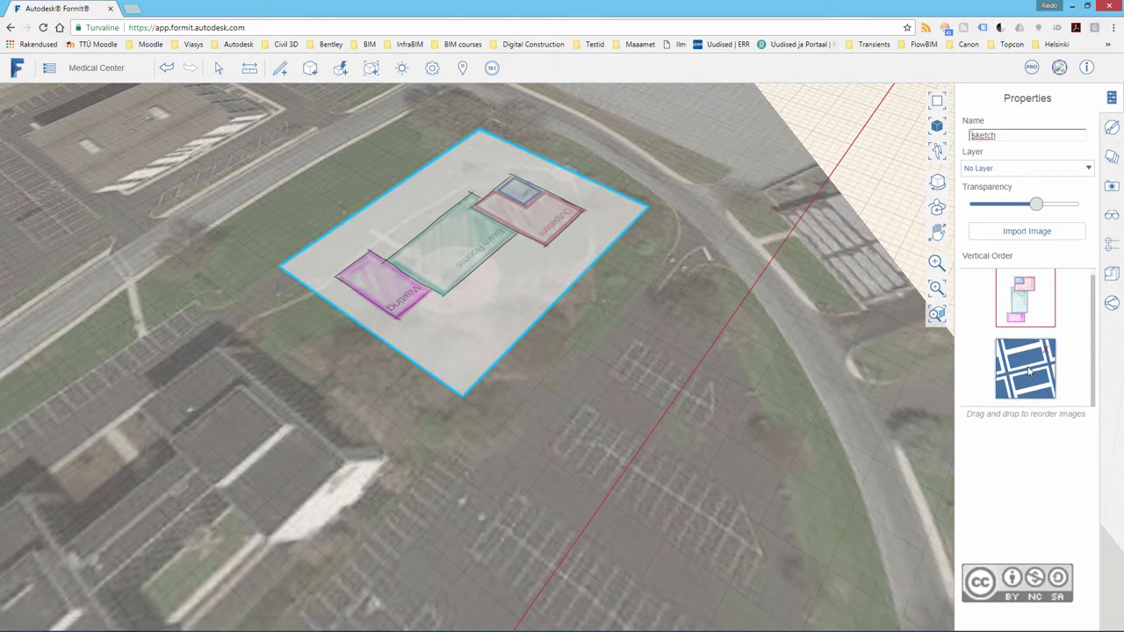
left_click_drag(1029, 370, 1032, 315)
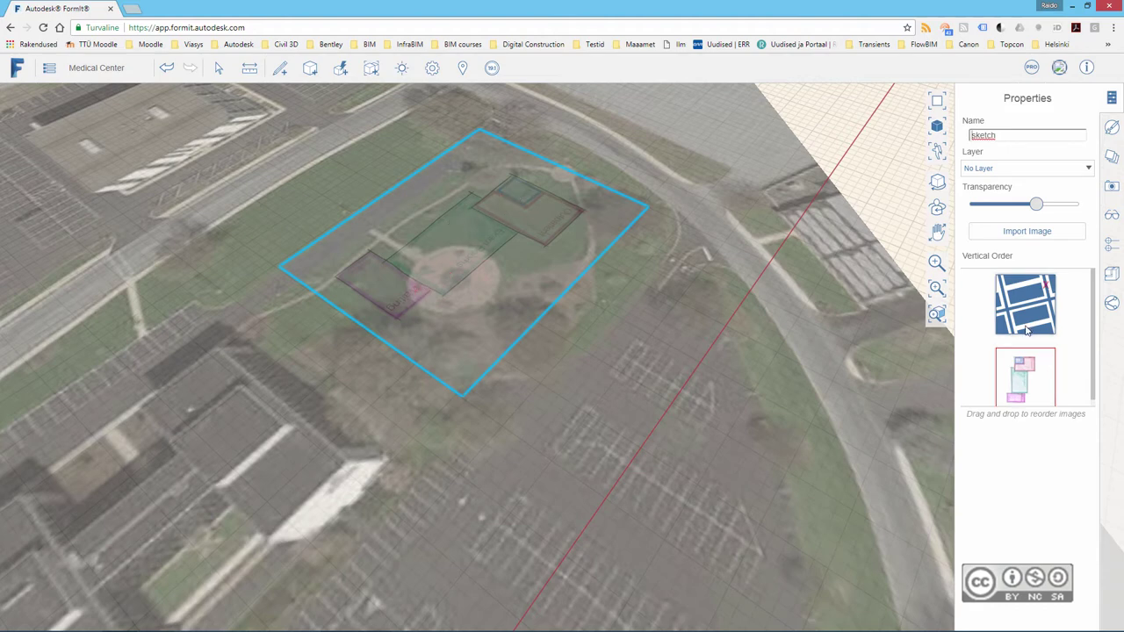
mouse_move(1020, 392)
left_mouse_down()
mouse_move(1019, 293)
mouse_move(1032, 373)
left_mouse_up()
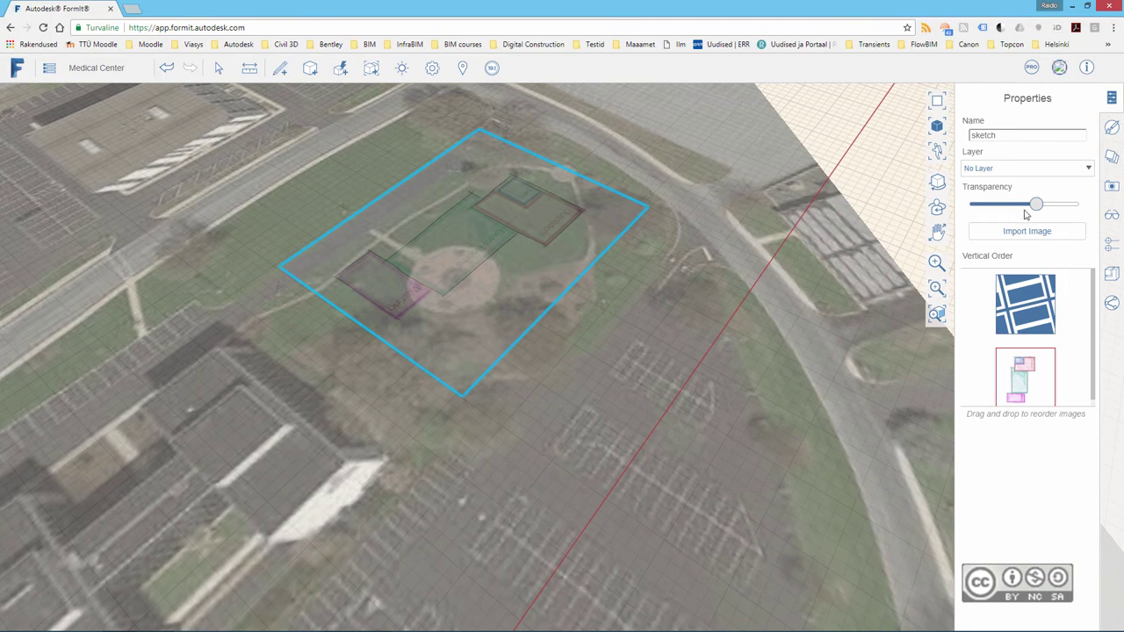
left_click_drag(1033, 216, 1053, 216)
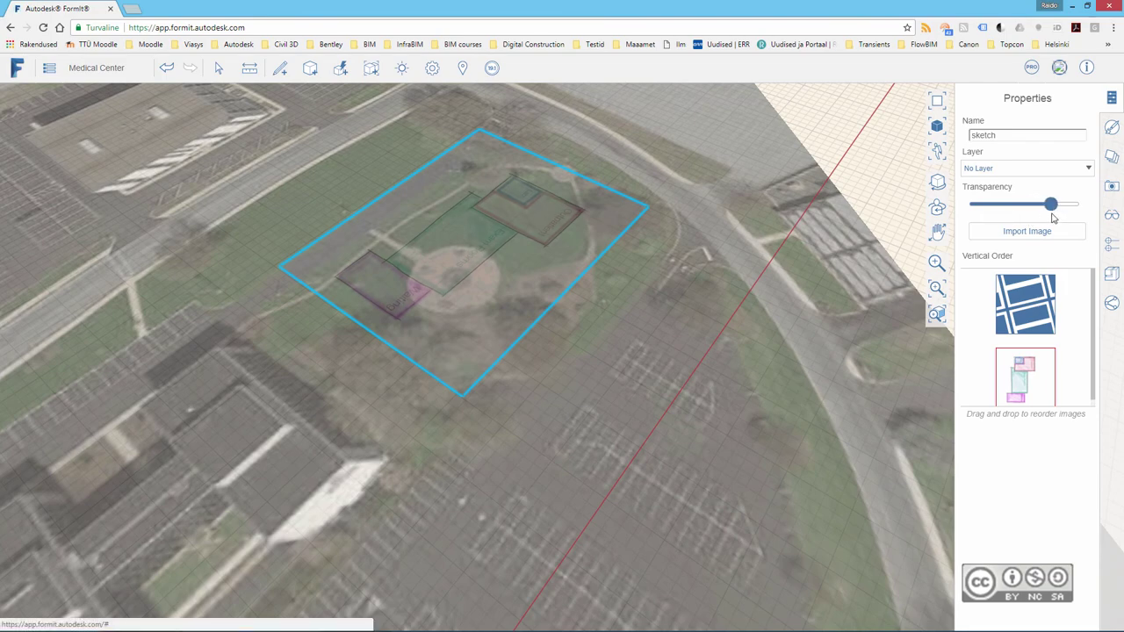